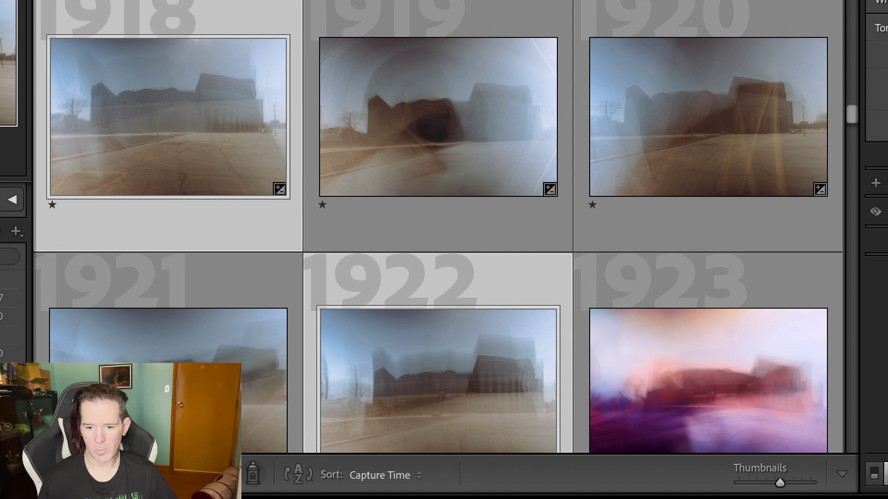
Step: Open the selected stadium photos from the library grid as layers in Photoshop
scroll(693, 194, "down", 3)
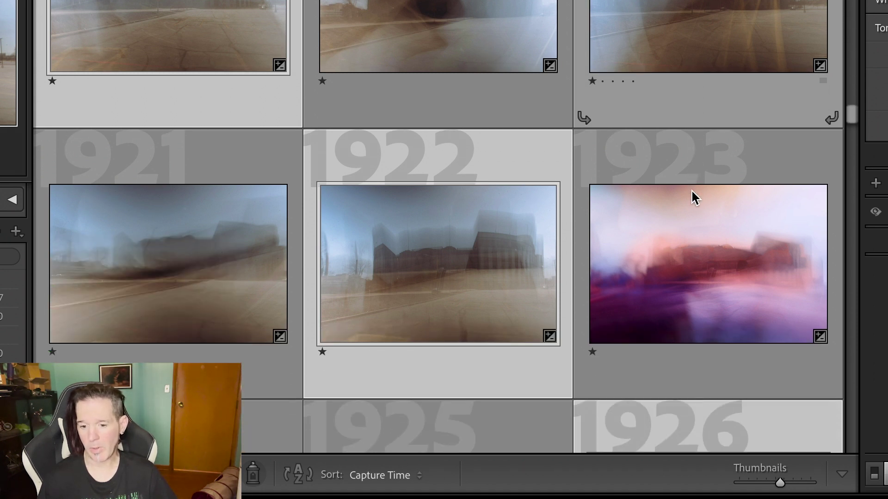
scroll(434, 292, "down", 10)
scroll(434, 291, "up", 10)
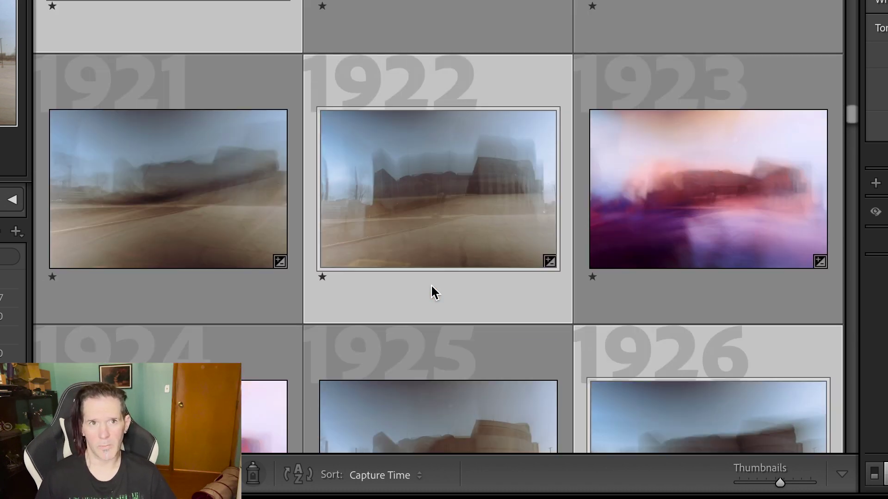
scroll(435, 291, "up", 1)
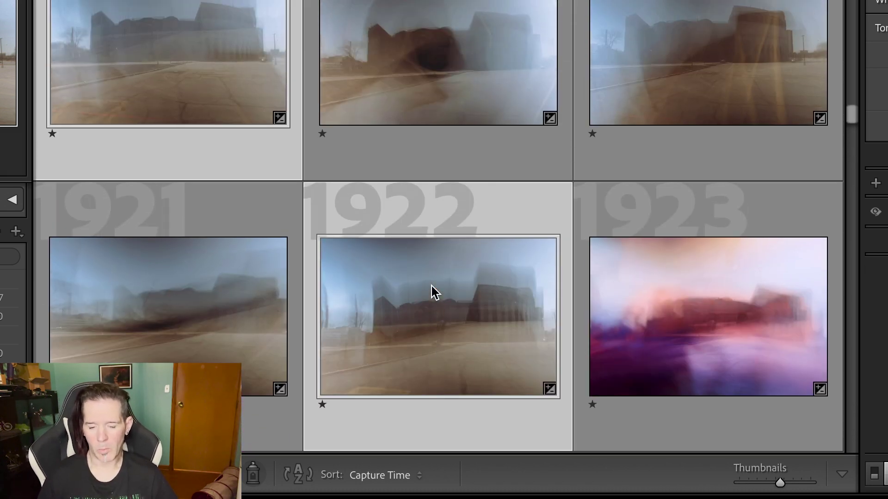
scroll(433, 291, "down", 4)
scroll(434, 292, "up", 2)
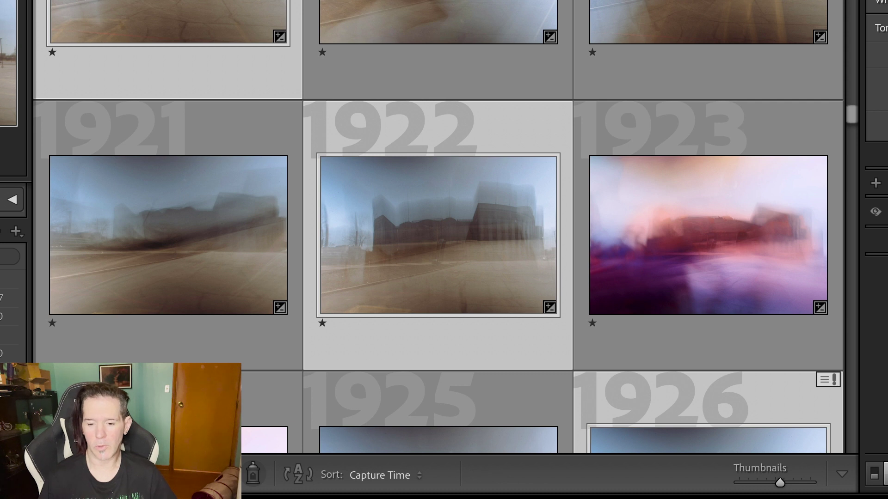
right_click(48, 28)
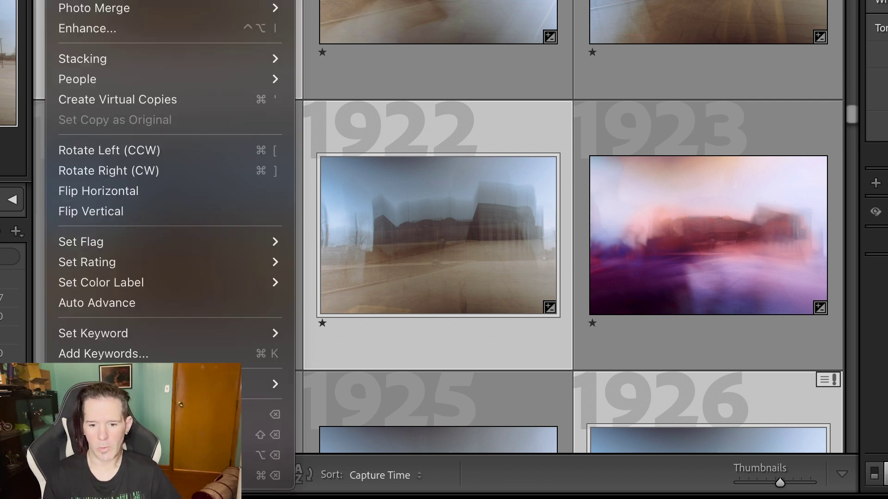
mouse_move(138, 384)
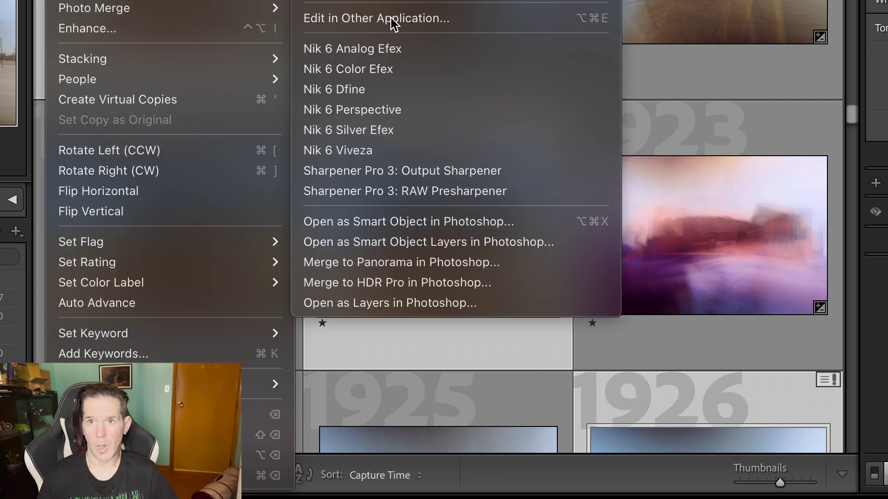
left_click(415, 307)
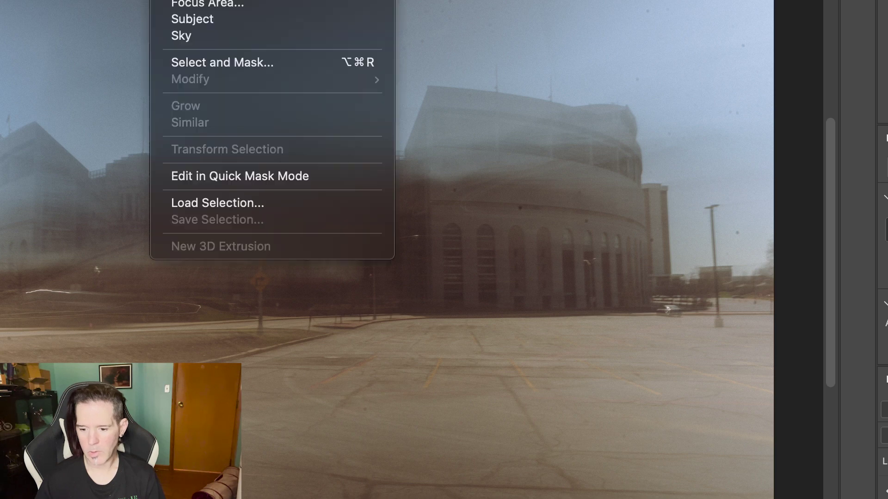
Step: Reposition a semi-transparent stadium layer so its building outline overlaps the other exposures
key("Escape")
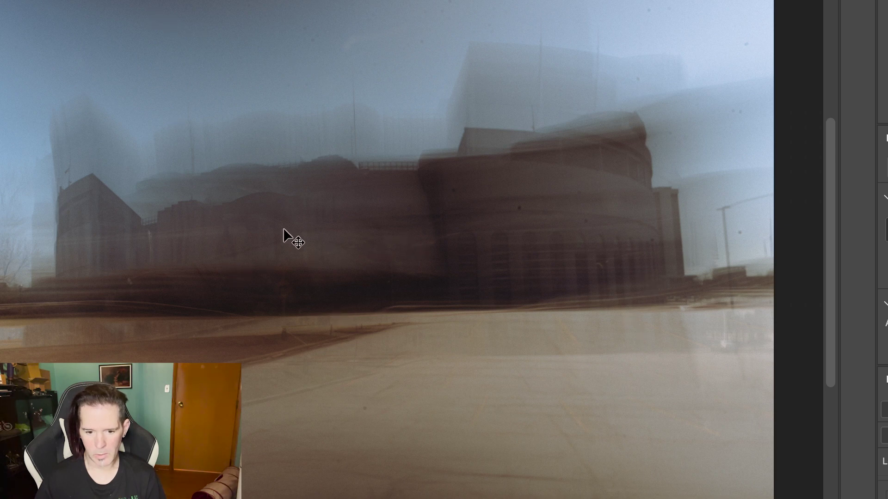
left_click_drag(289, 231, 337, 293)
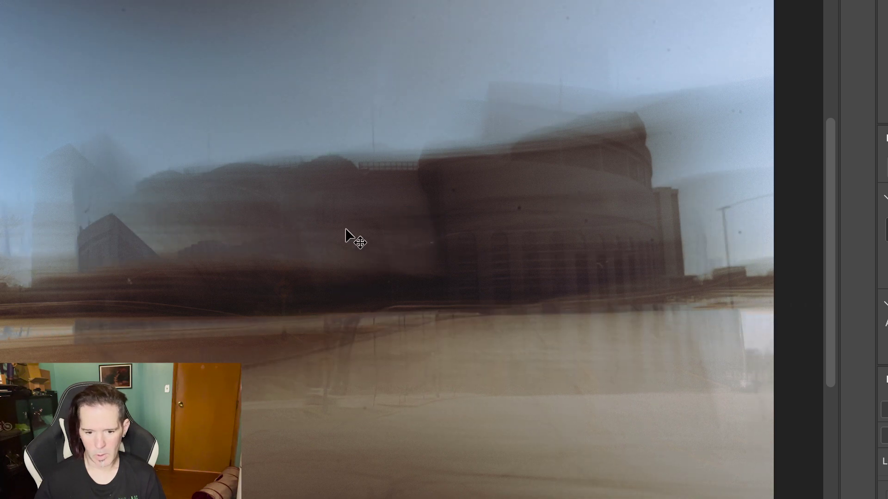
left_click_drag(347, 234, 310, 206)
left_click_drag(310, 254, 306, 212)
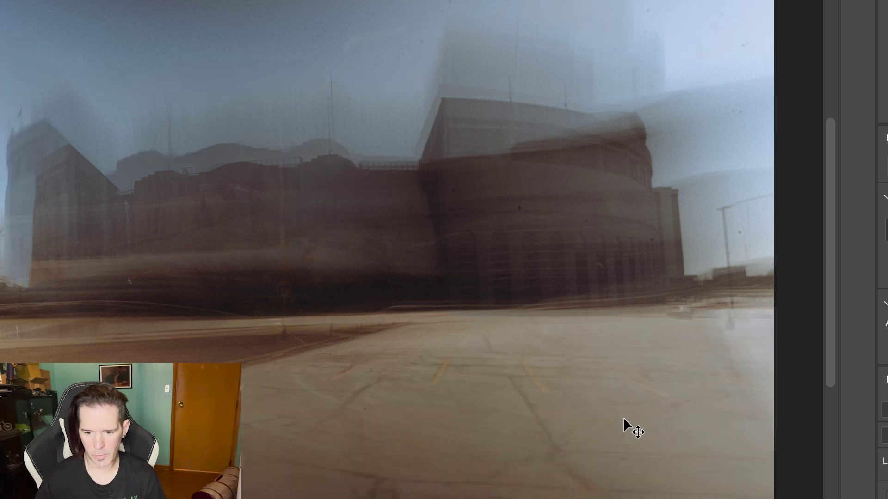
Step: Shift the additional stadium exposure layers slightly around the shared building outline to build up the blurred composite
left_click_drag(477, 317, 513, 327)
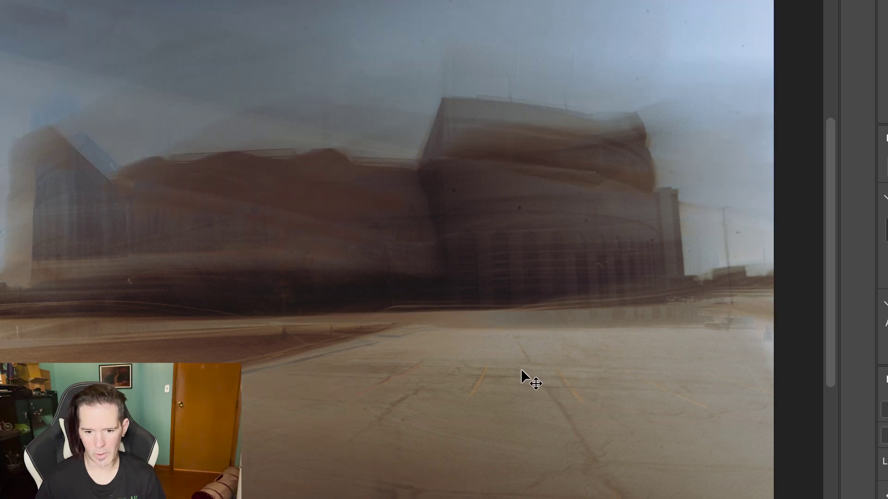
left_click_drag(484, 334, 506, 341)
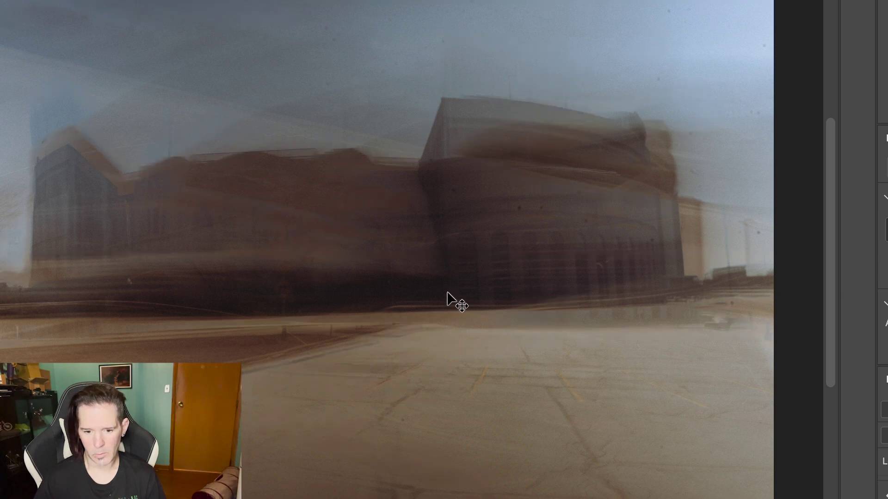
left_click_drag(454, 301, 438, 274)
left_click_drag(438, 271, 429, 284)
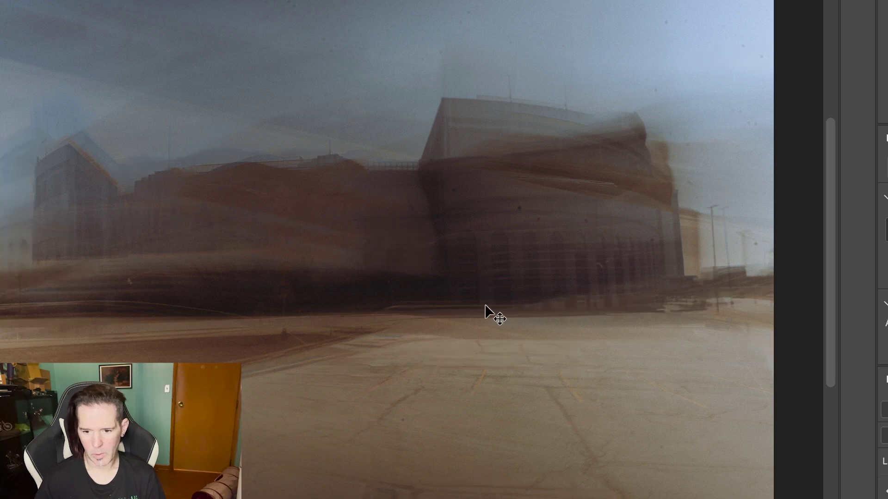
left_click_drag(414, 271, 445, 259)
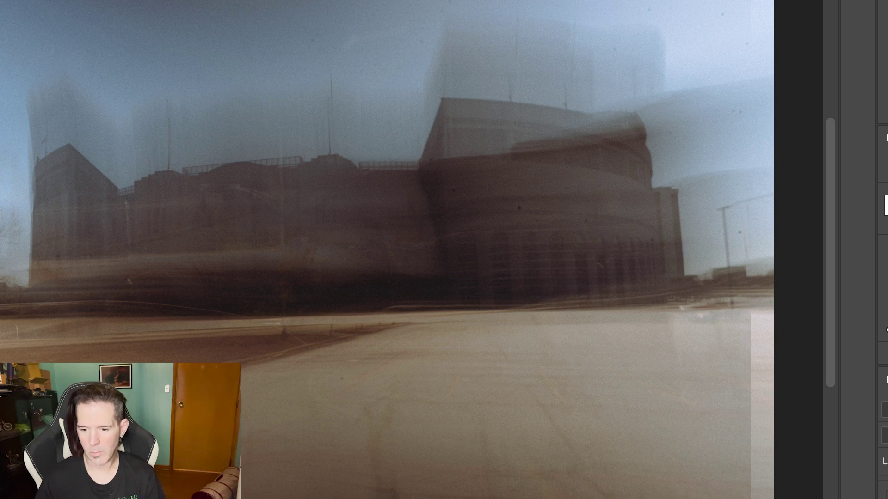
Step: Fade the layer's hard lower and right-hand image edges over the parking lot with black-to-white mask gradients
left_click_drag(283, 482, 281, 435)
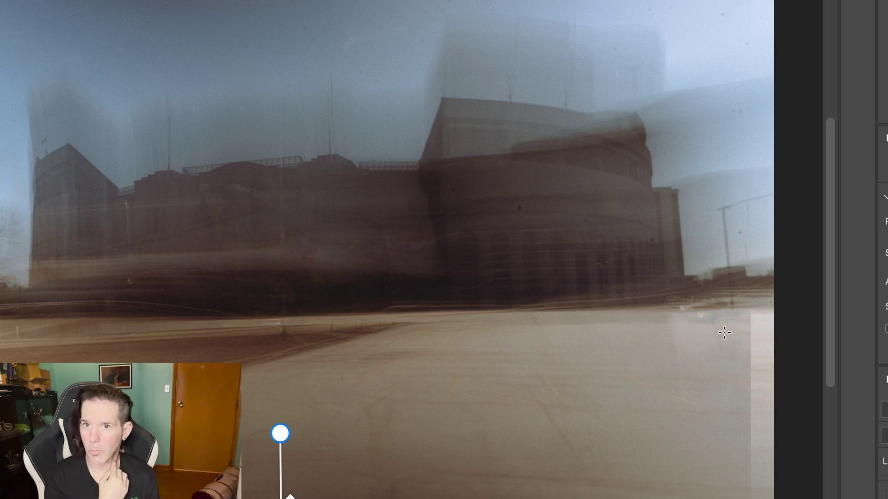
left_click_drag(756, 325, 586, 324)
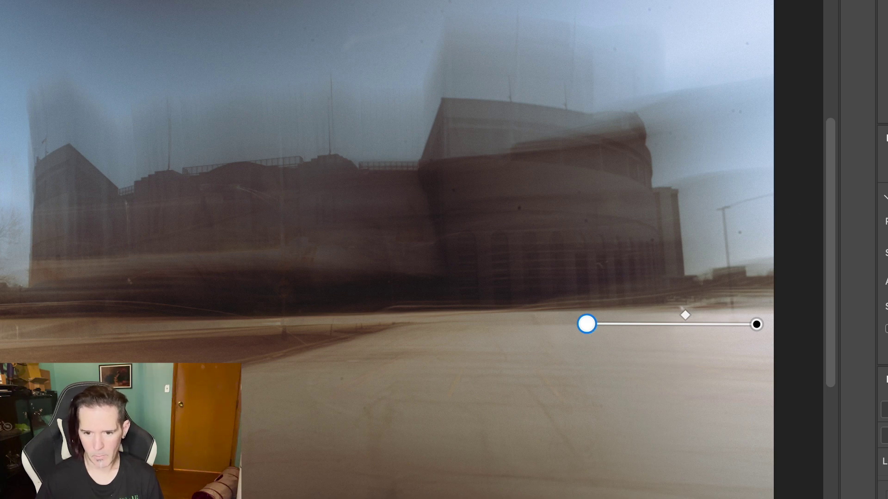
key("shift+w")
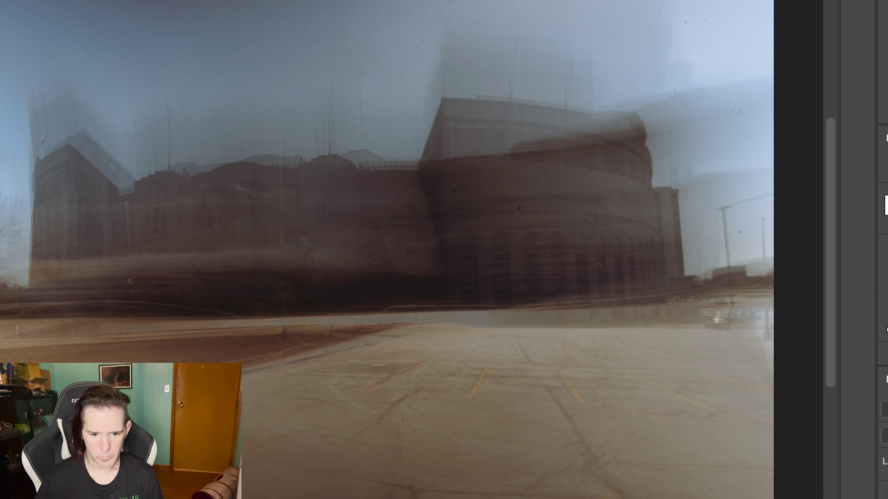
Step: Blend the upper and left-hand image edges of the remaining exposure layers with mask gradients over the sky and building
left_click_drag(329, 18, 346, 127)
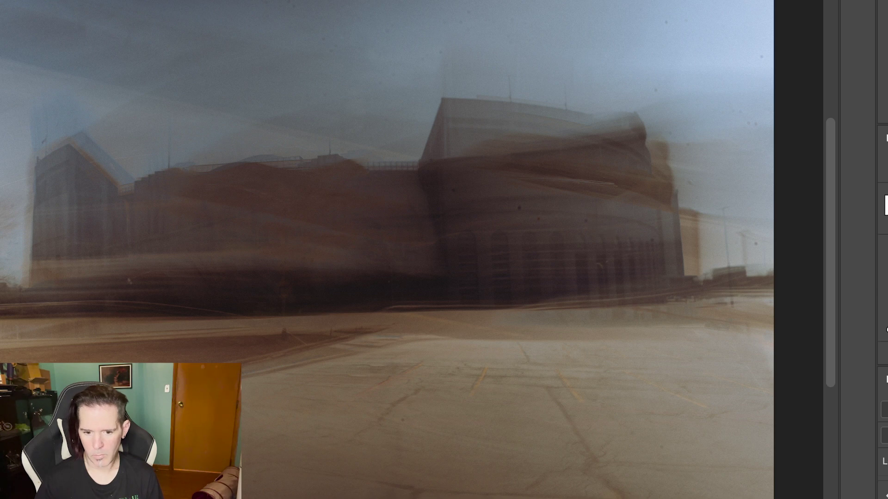
left_click_drag(431, 1, 430, 76)
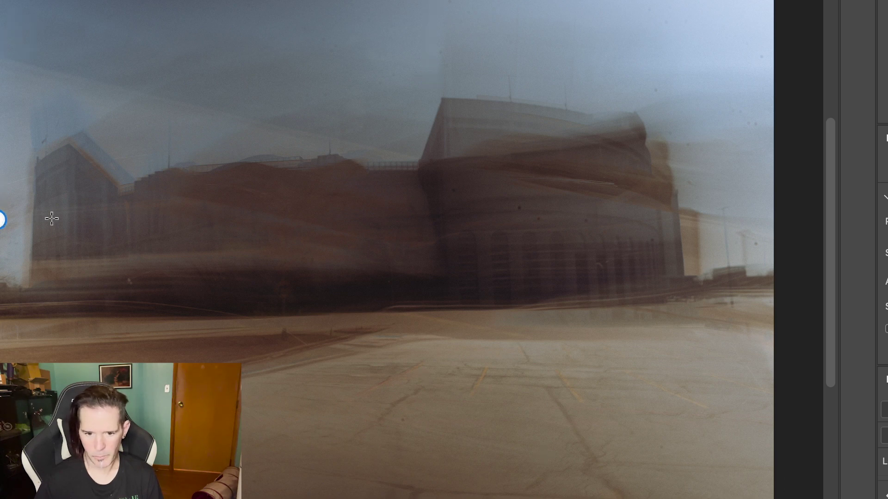
left_click_drag(2, 221, 8, 241)
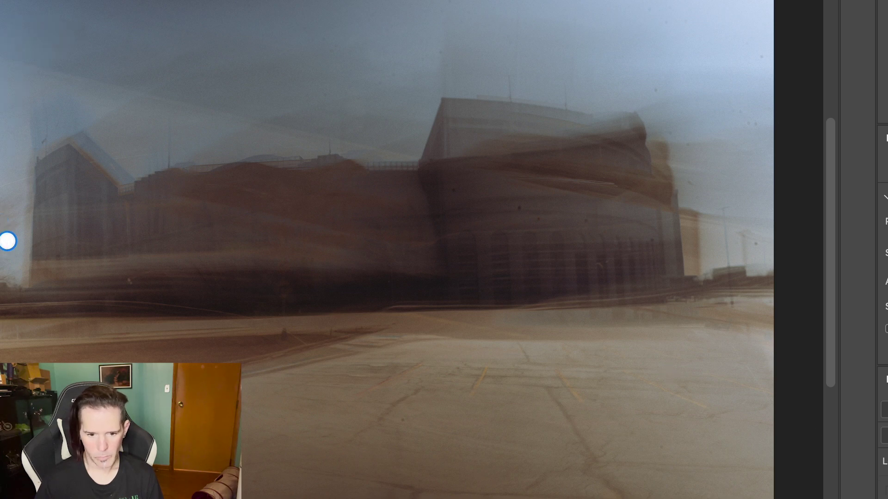
key("Return")
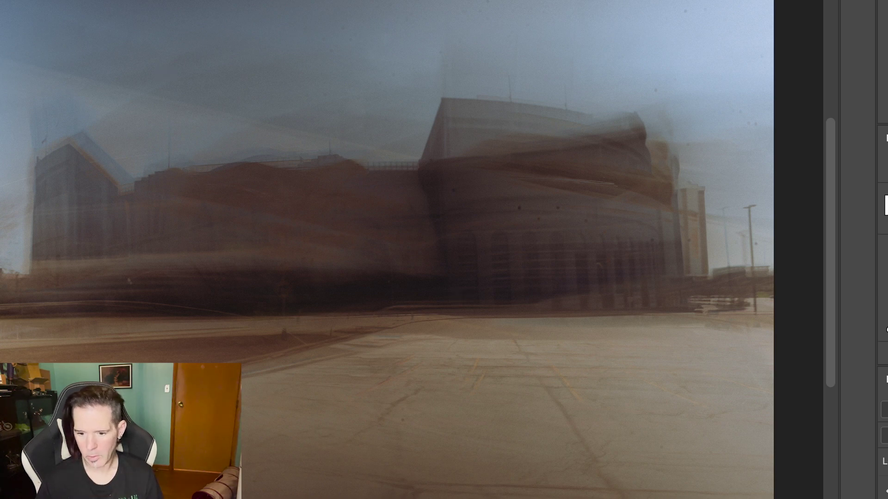
left_click_drag(0, 239, 58, 248)
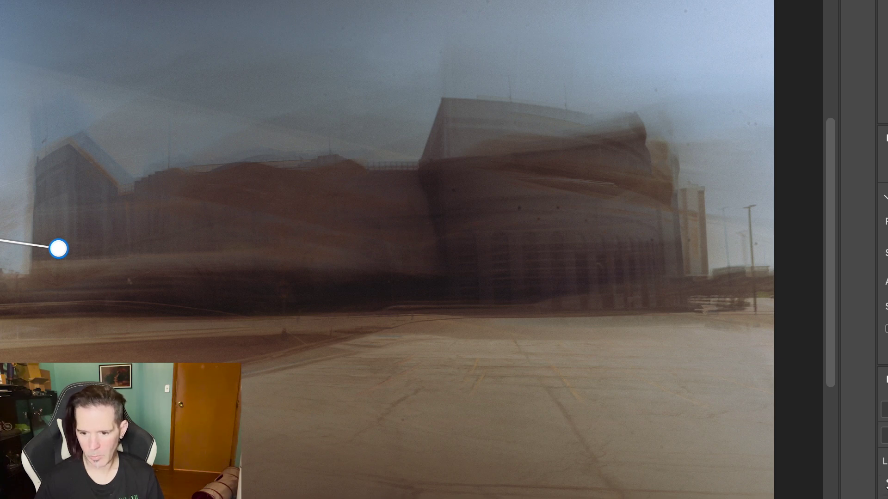
key("Return")
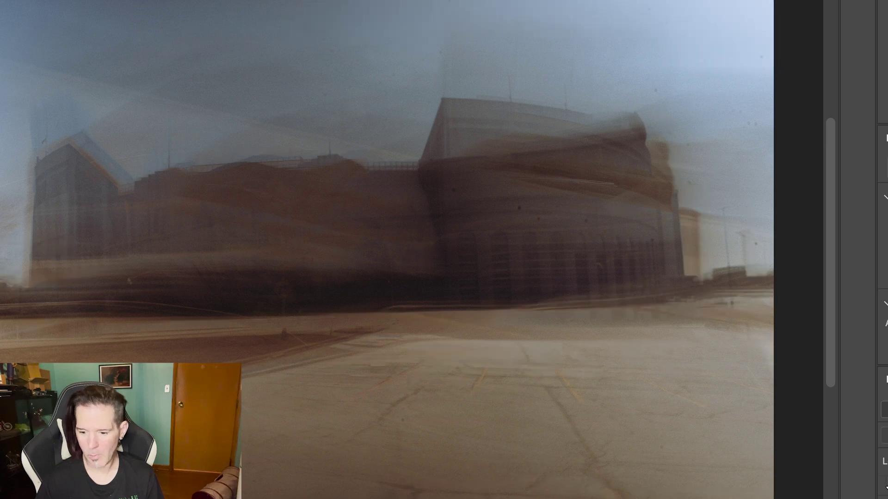
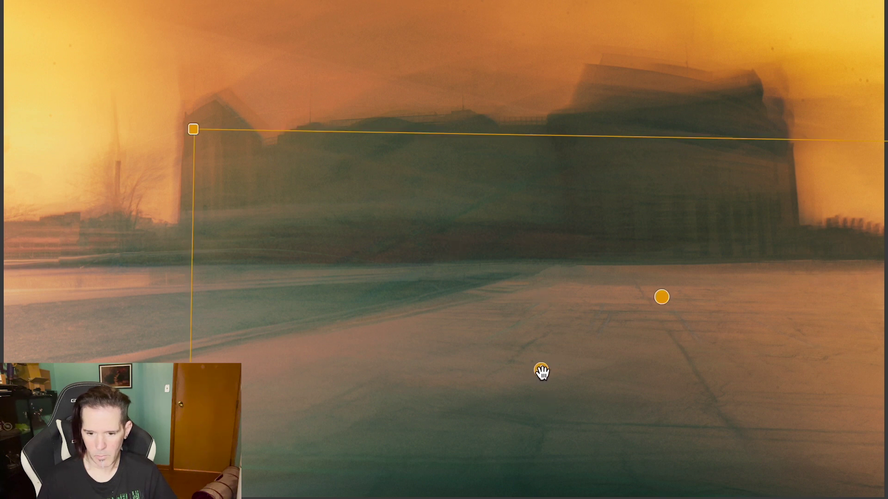
Step: Try several positions for the overlay frame across the orange-toned stadium image
left_click_drag(541, 371, 490, 373)
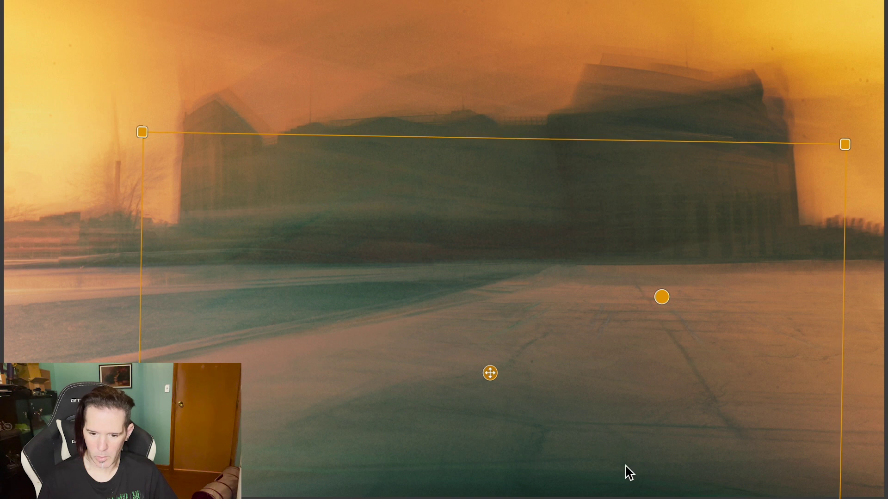
left_click_drag(490, 373, 5, 180)
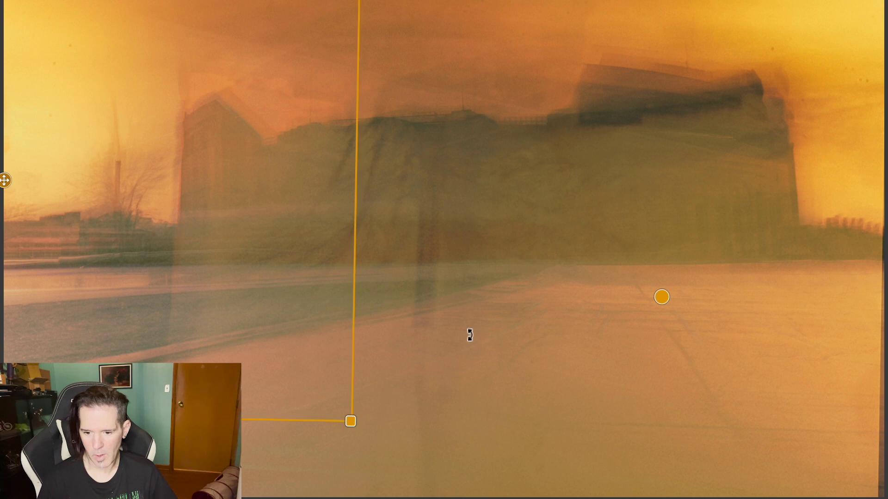
left_click_drag(5, 180, 357, 123)
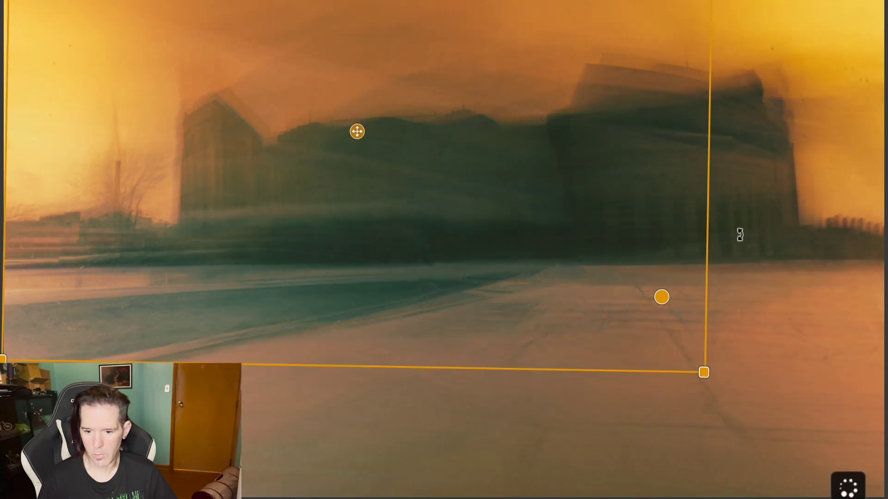
left_click_drag(778, 182, 332, 282)
left_click_drag(357, 133, 589, 494)
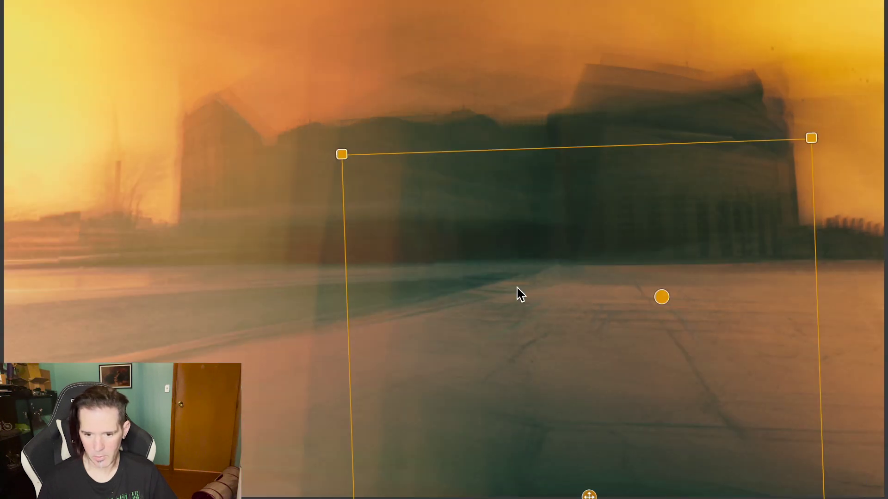
left_click_drag(499, 121, 690, 468)
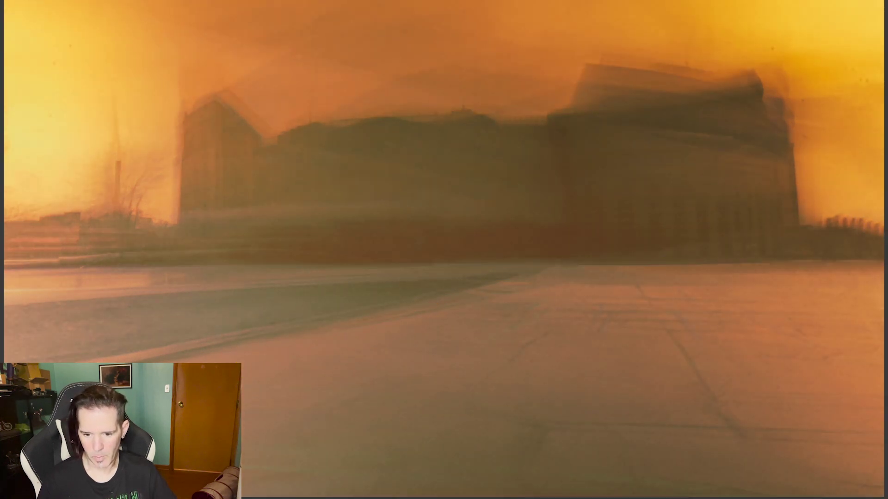
Step: Position the overlay frame's centre over the lower left part of the stadium and compare the effect with the original
left_click_drag(592, 494, 396, 270)
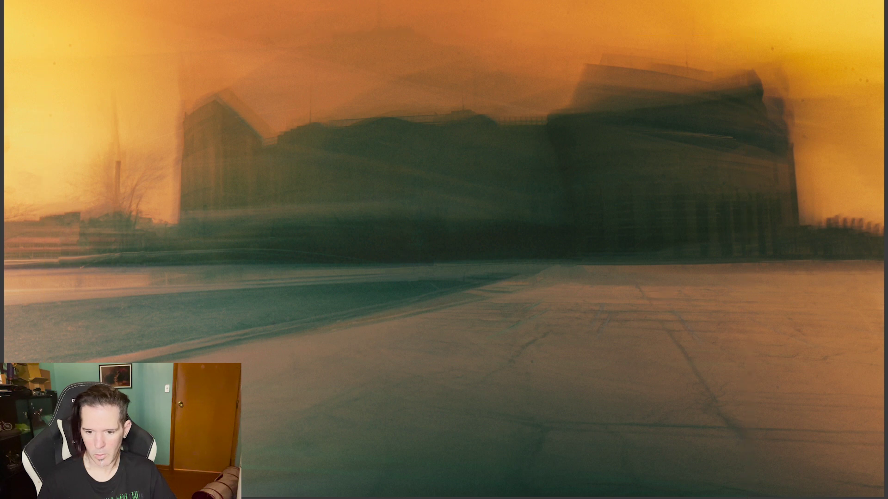
key("backslash")
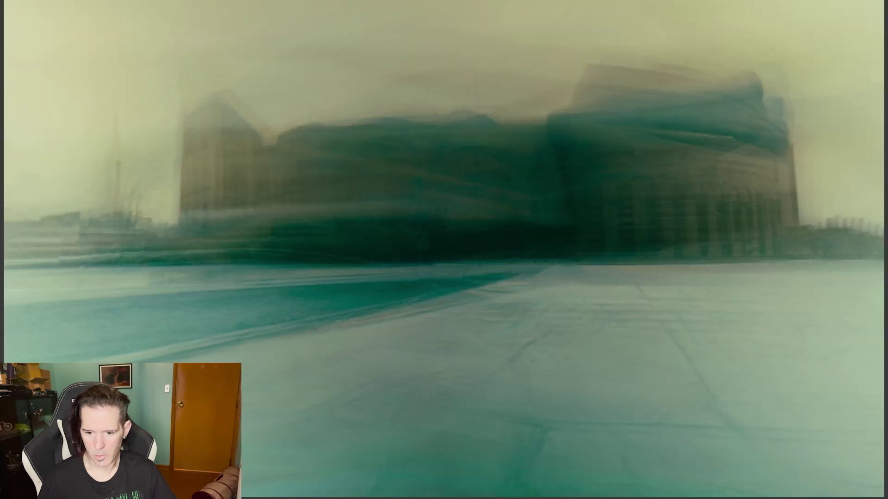
key("backslash")
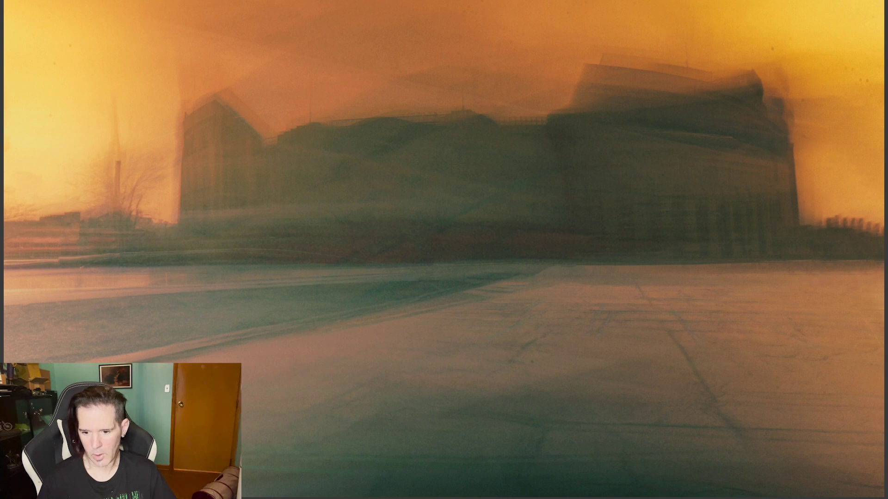
left_click_drag(541, 370, 370, 270)
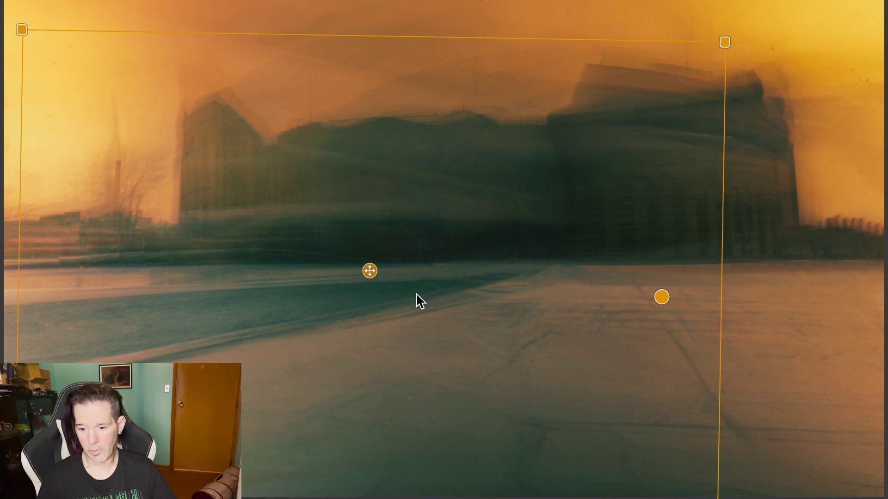
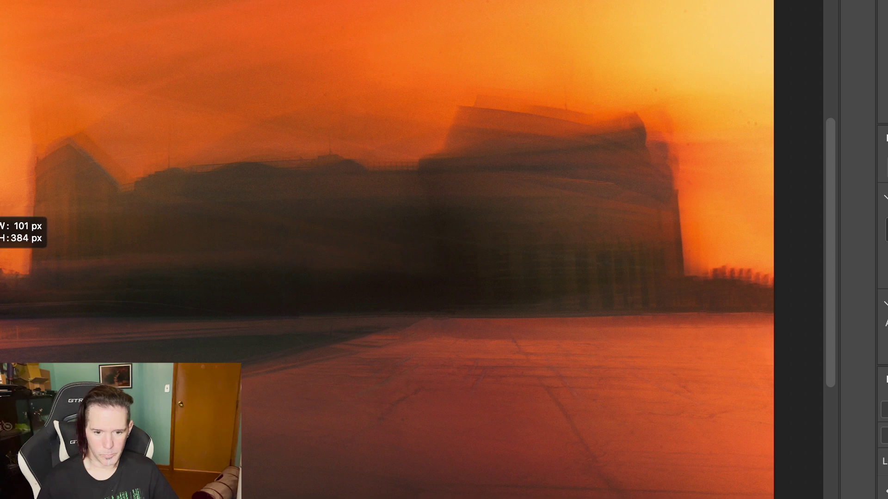
Step: Fill the 101 by 384 px selection beside the stadium's left-hand tower and deselect it
left_click(5, 1)
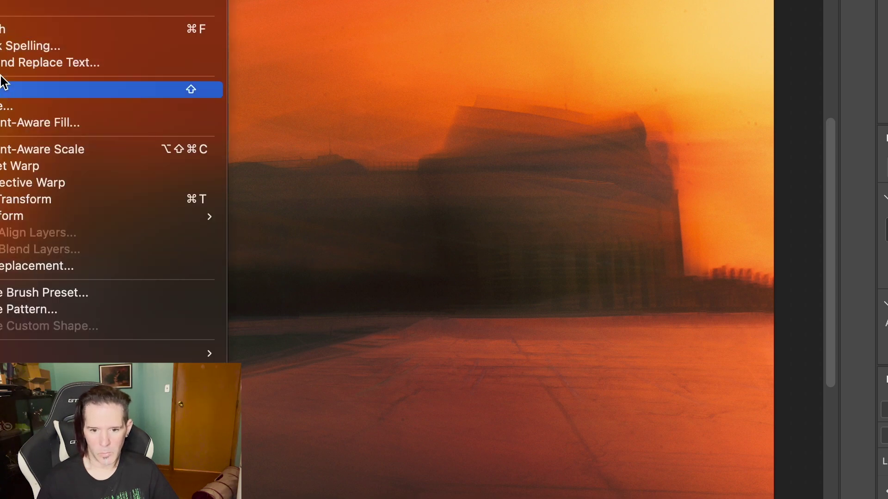
left_click(7, 91)
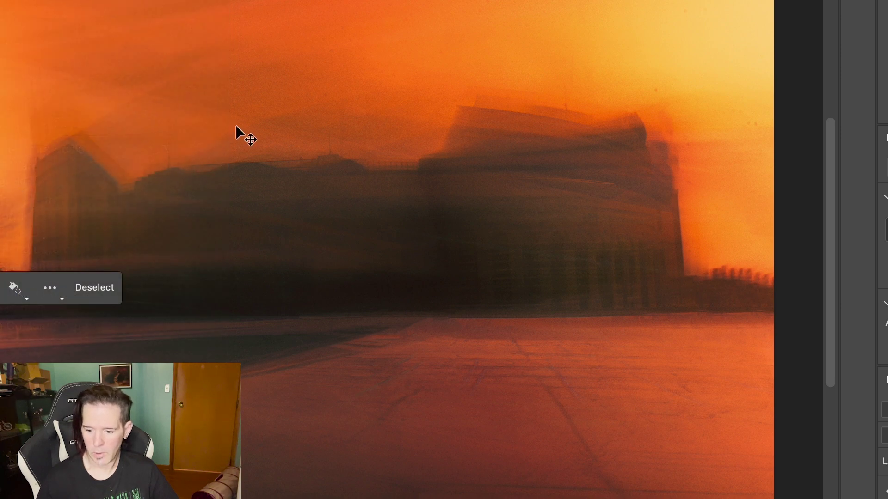
left_click(51, 1)
mouse_move(160, 1)
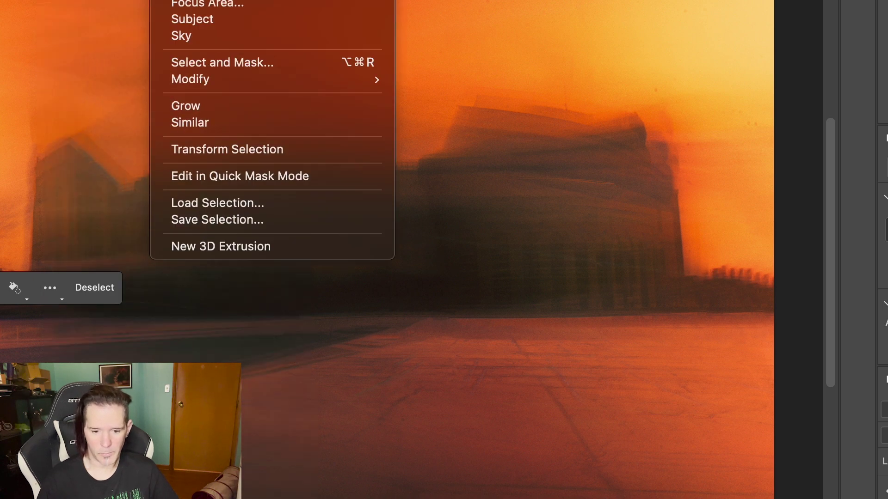
key("super+d")
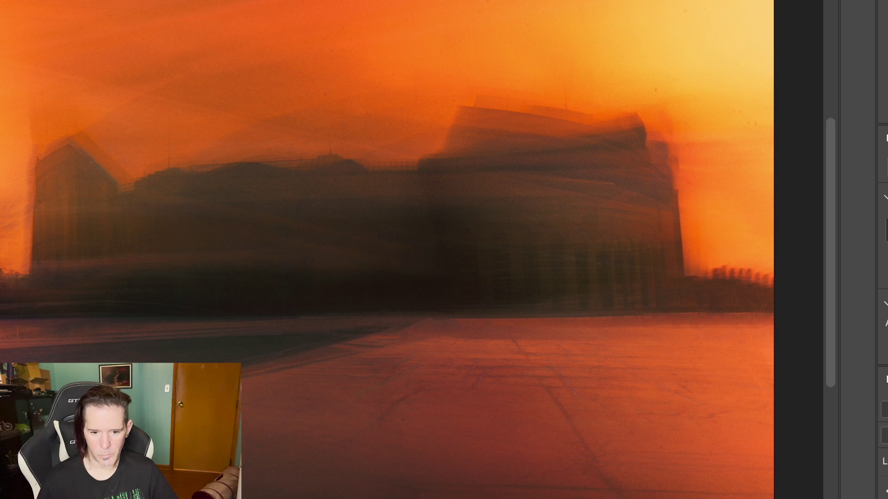
Step: Select another small area left of the left-hand tower, fill it and clear the selection
key("super+j")
key("Return")
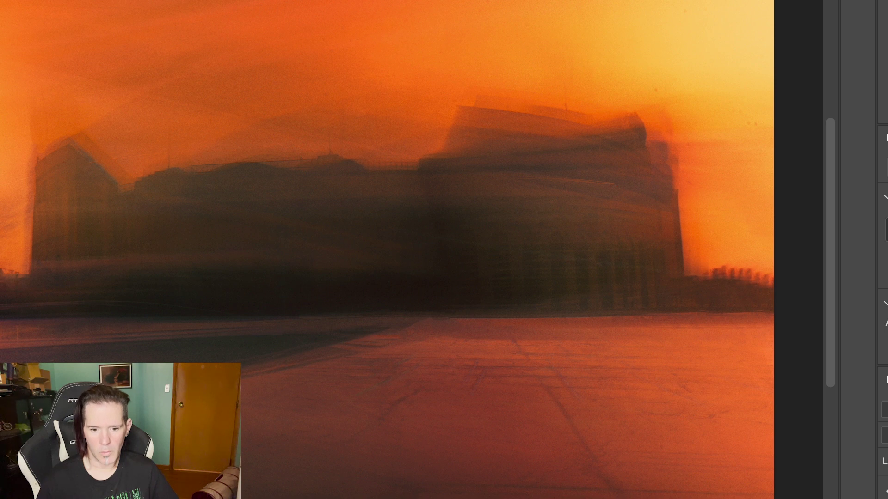
left_click_drag(0, 166, 15, 219)
left_click(1, 0)
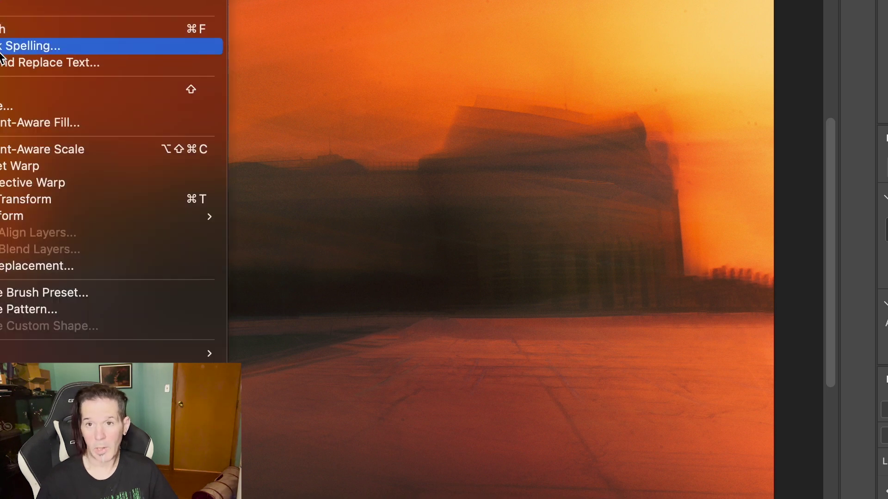
left_click(1, 89)
key("Return")
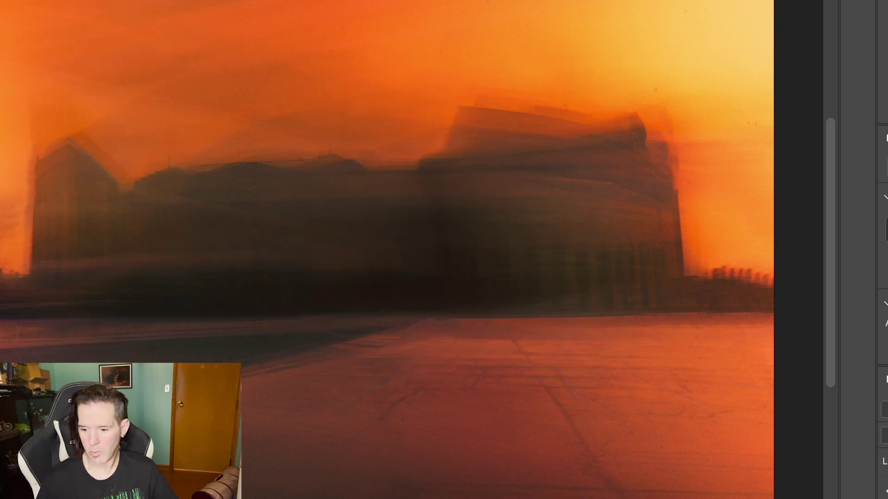
key("ctrl+d")
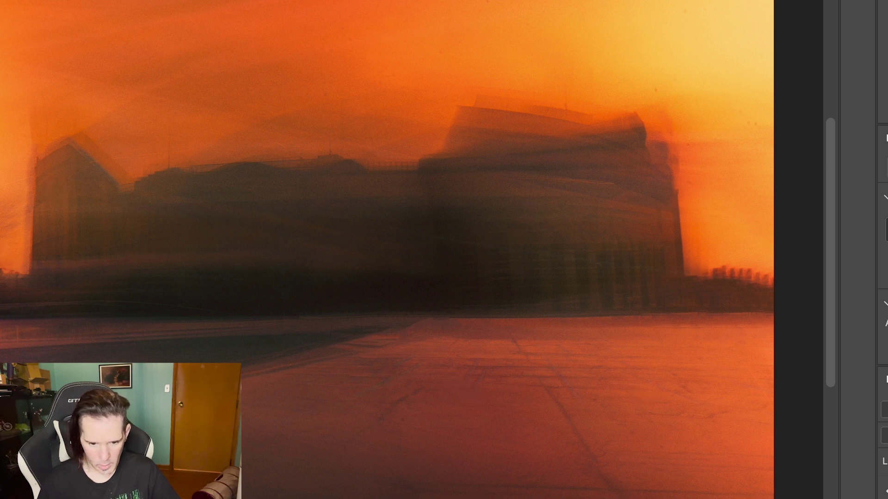
Step: Heal away the thin spire above the middle of the stadium roof and straighten the image along the base of the building
left_click(332, 142)
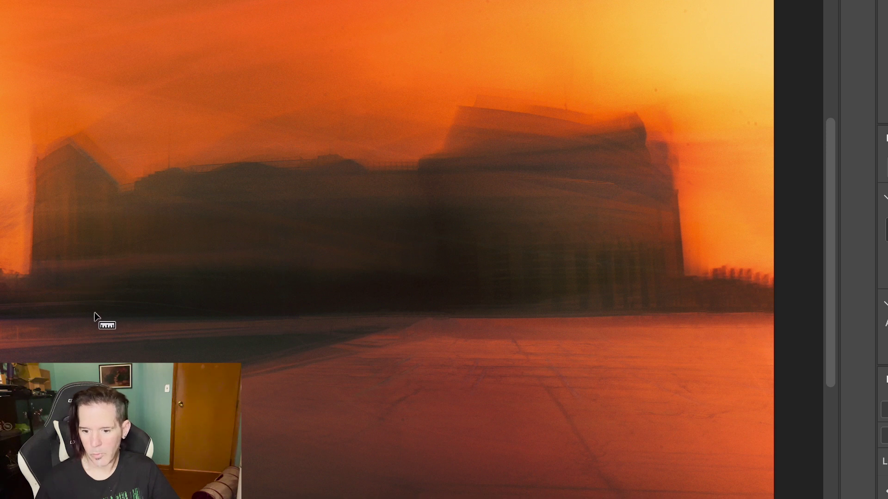
mouse_move(54, 313)
left_mouse_down()
mouse_move(688, 287)
mouse_move(694, 291)
mouse_move(676, 309)
left_mouse_up()
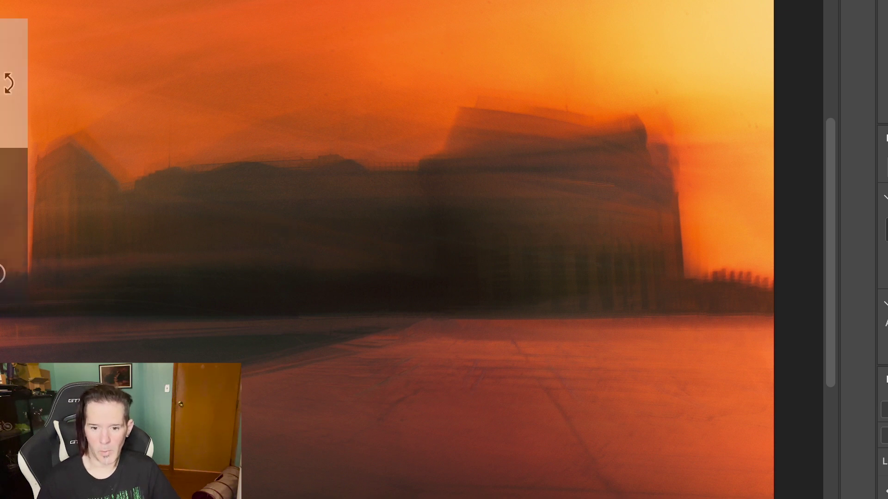
key("Return")
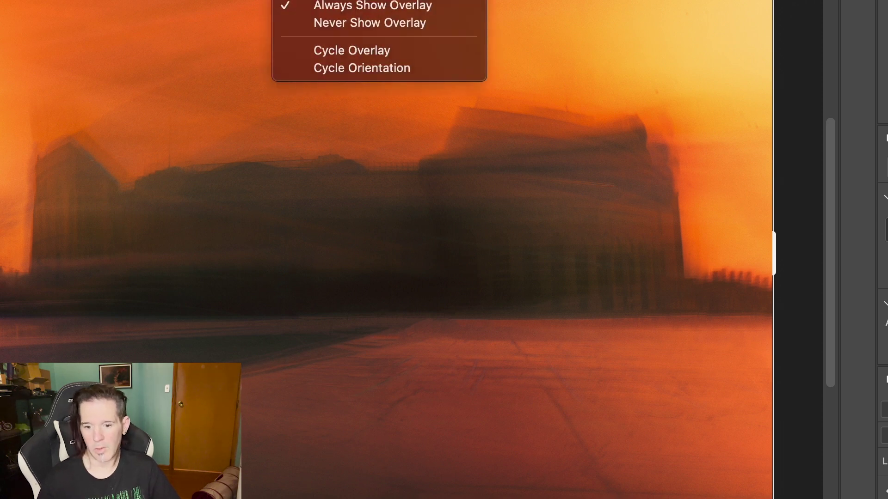
Step: Cycle the crop overlay past the golden spiral to the golden ratio grid
key("Escape")
key("o")
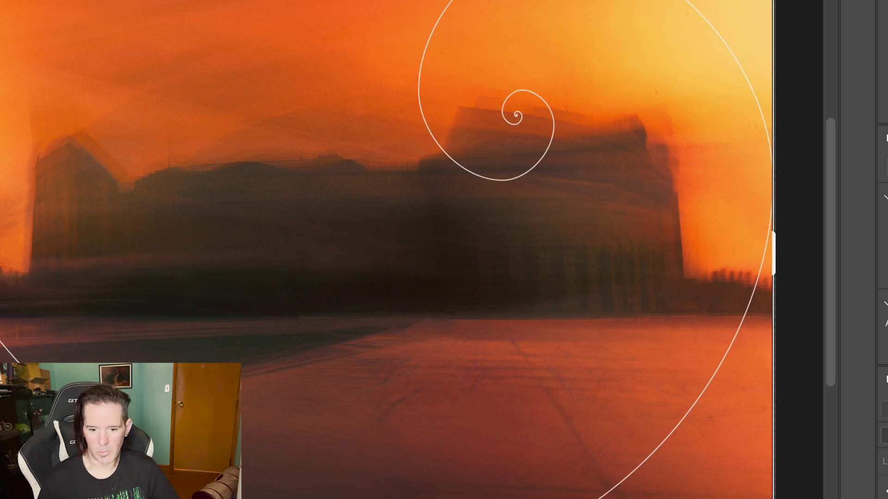
left_click(289, 1)
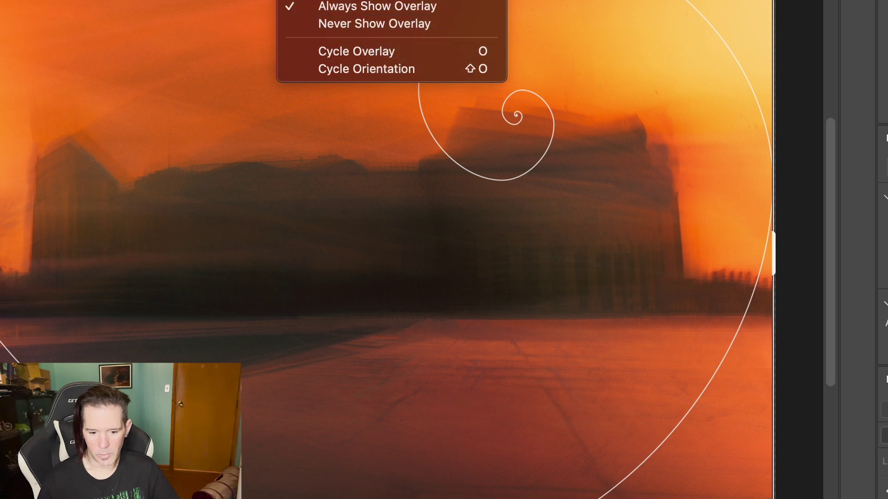
key("o")
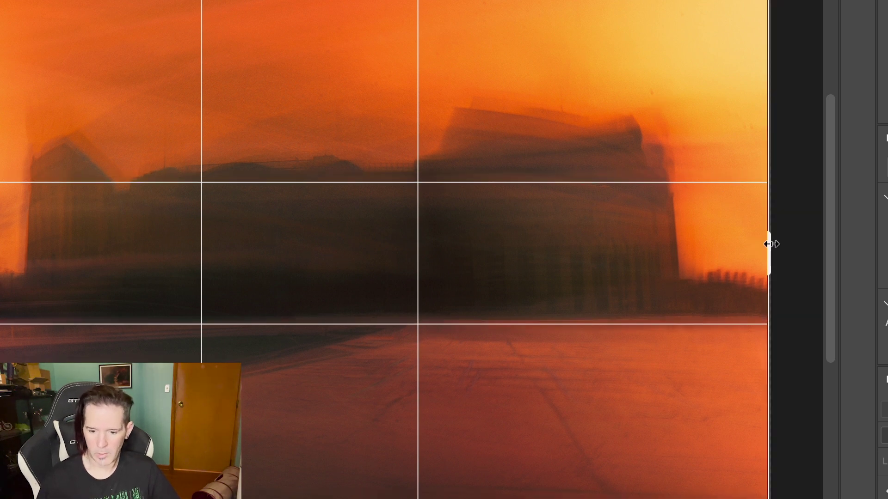
Step: Try a tighter crop of the right-hand edge, checking the composition against the golden spiral and the golden ratio grid
left_click_drag(768, 243, 767, 244)
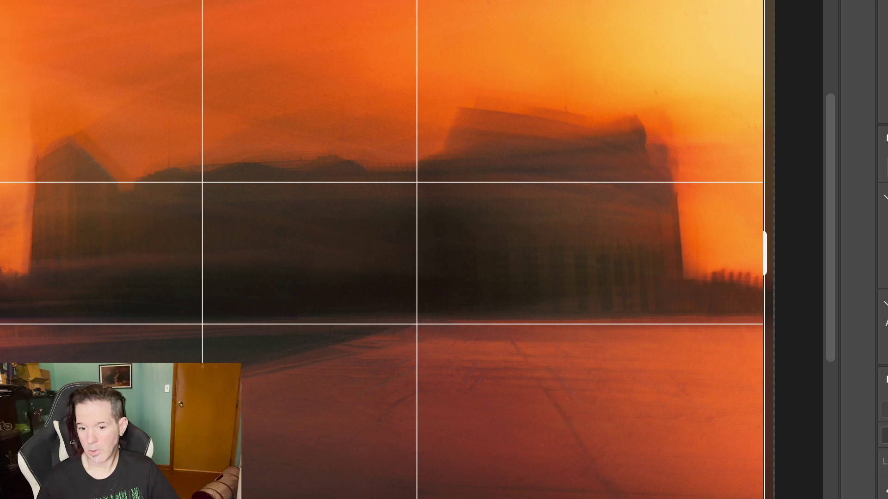
left_click_drag(318, 2, 319, 12)
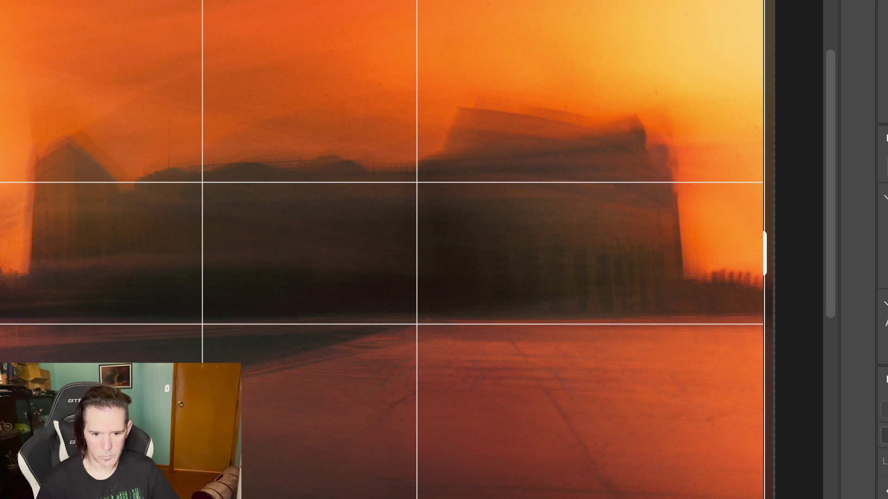
left_click(370, 1)
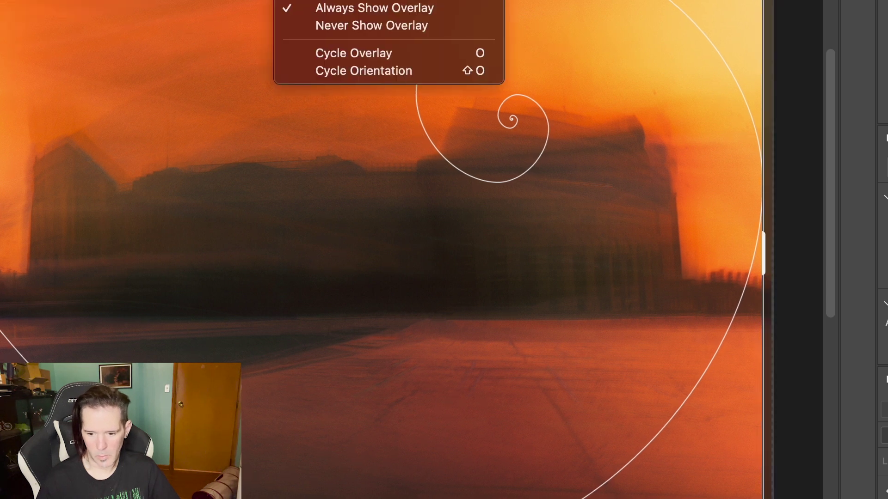
key("o")
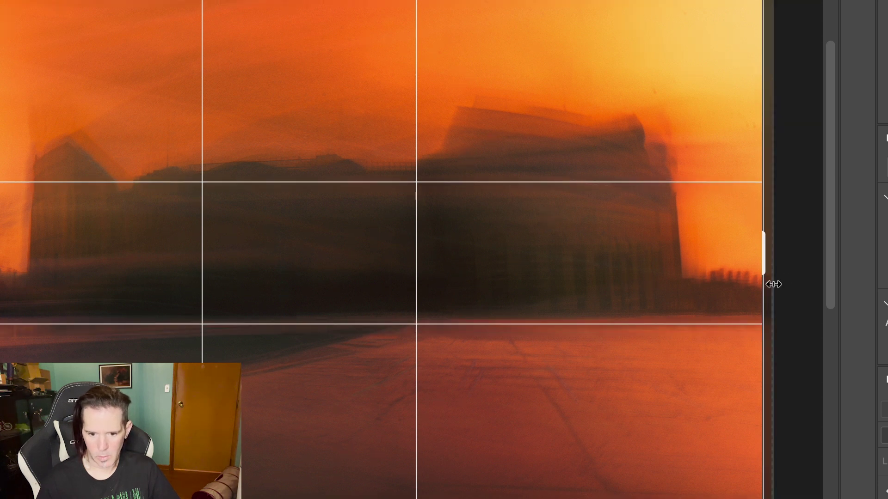
left_click_drag(767, 252, 735, 250)
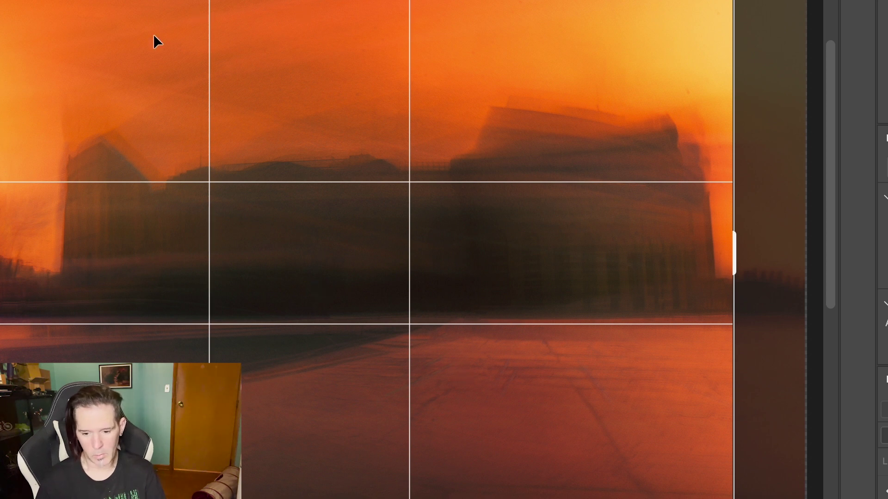
key("Return")
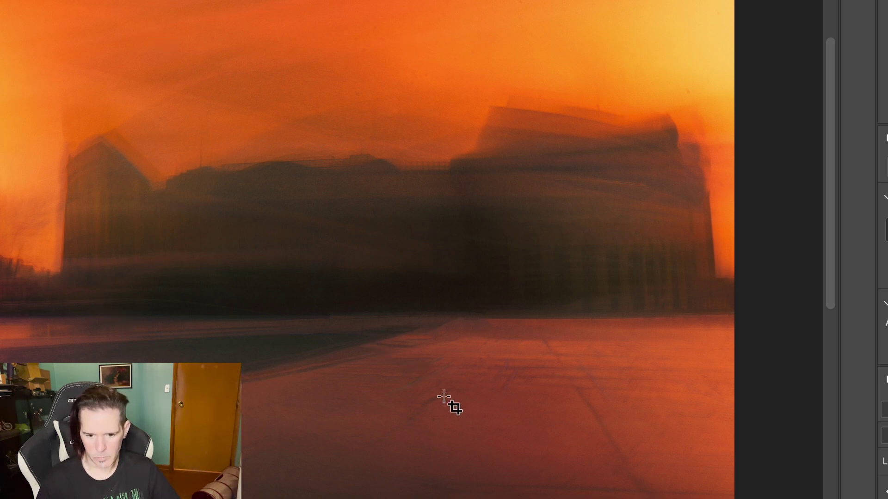
Step: Restore the wider frame and crop only a narrow strip off the image's right-hand edge
key("ctrl+0")
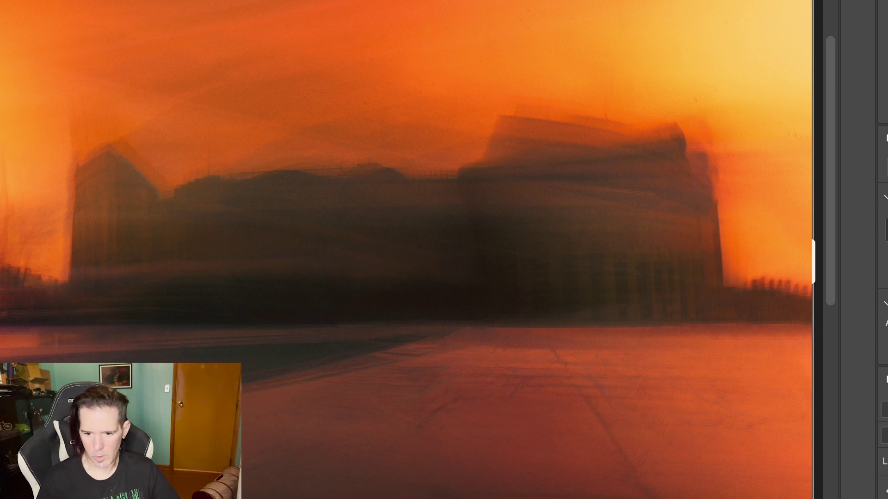
key("Up")
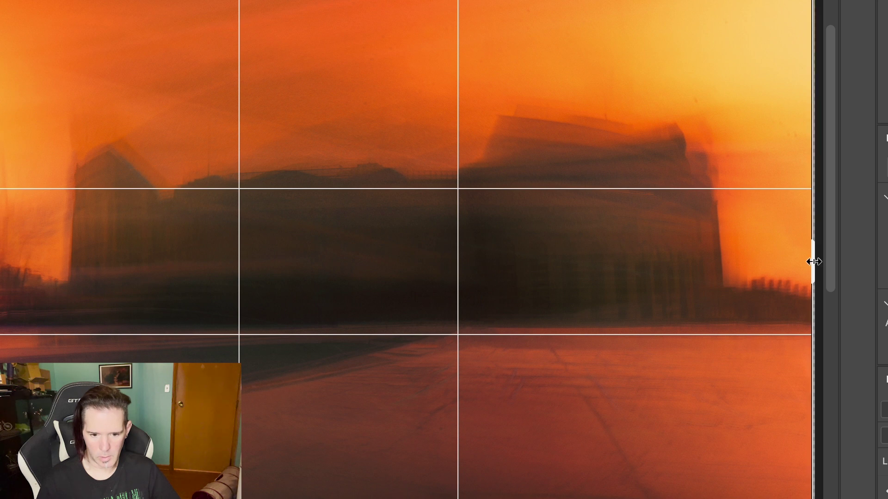
left_click_drag(814, 262, 809, 261)
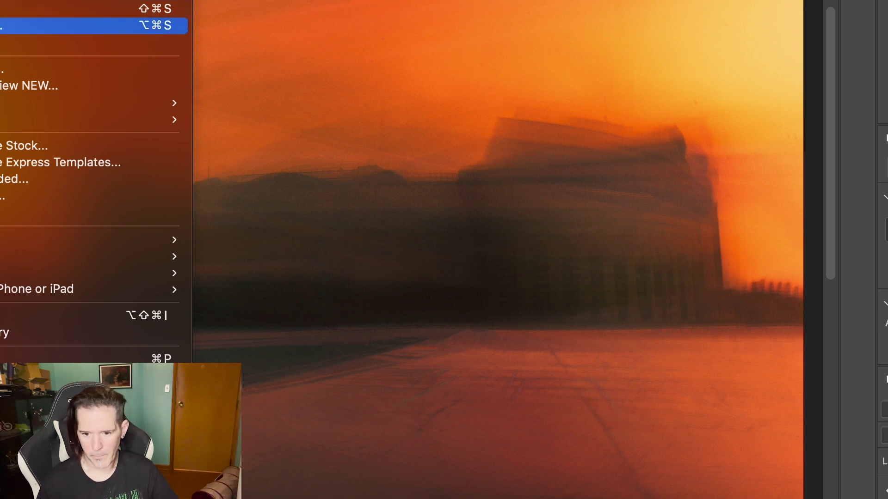
Step: Save the image in Photoshop format to the OSU Stadium folder with Maximize Compatibility enabled
key("Escape")
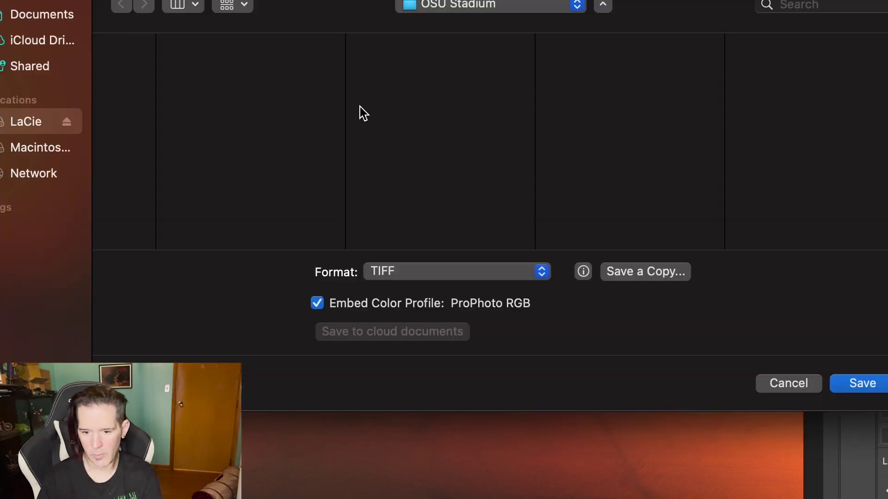
left_click(540, 276)
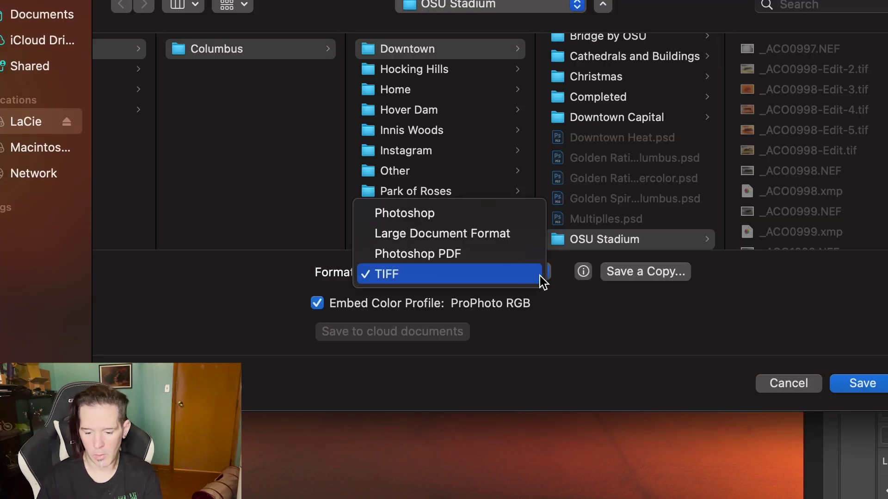
left_click(476, 216)
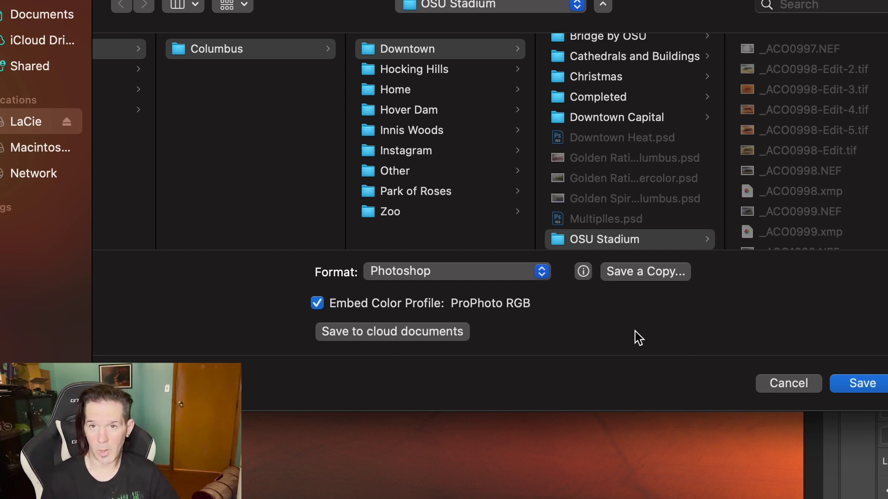
left_click(864, 384)
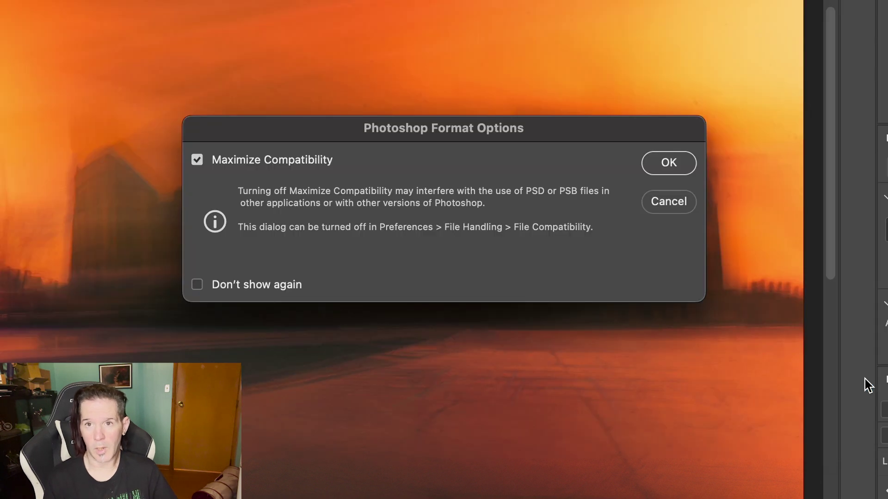
left_click(668, 162)
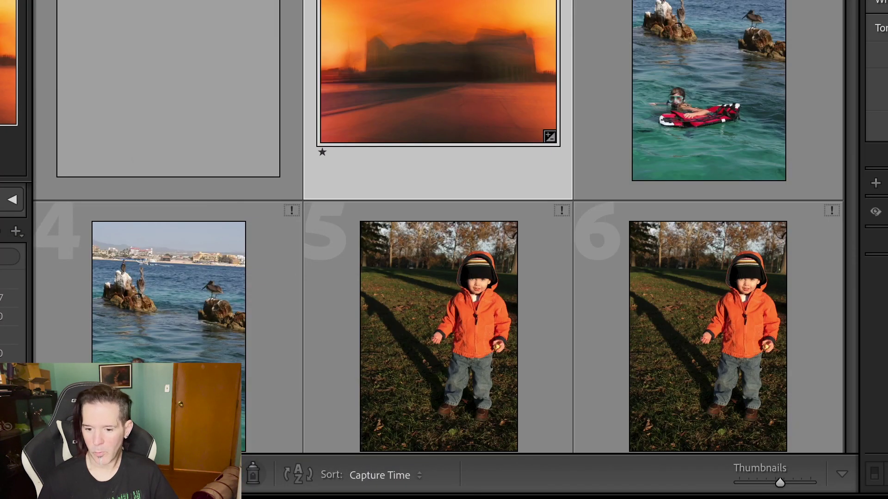
Step: Switch to Lightroom, open the orange stadium image and darken the parking lot with a linear gradient mask fading out at the horizon
double_click(372, 162)
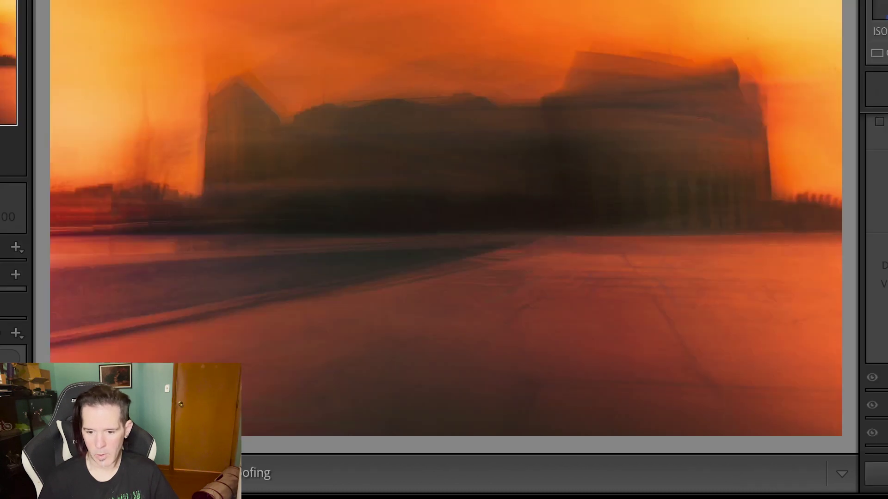
key("shift+w")
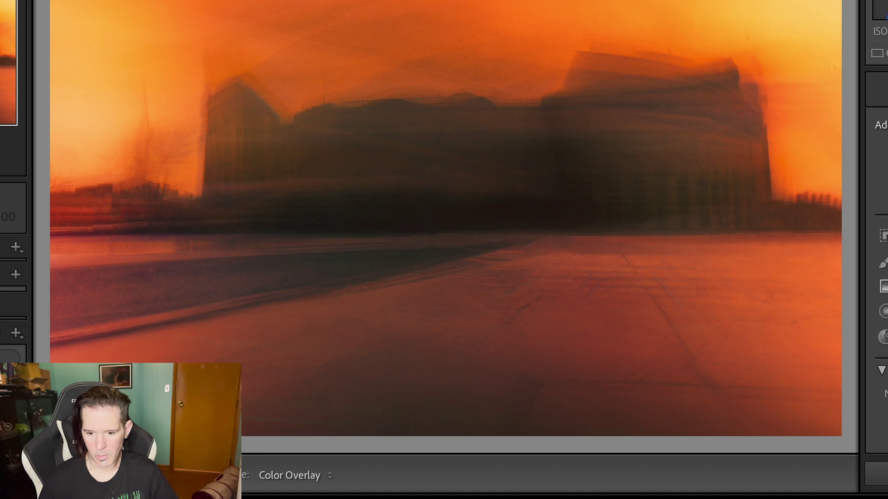
left_click(883, 286)
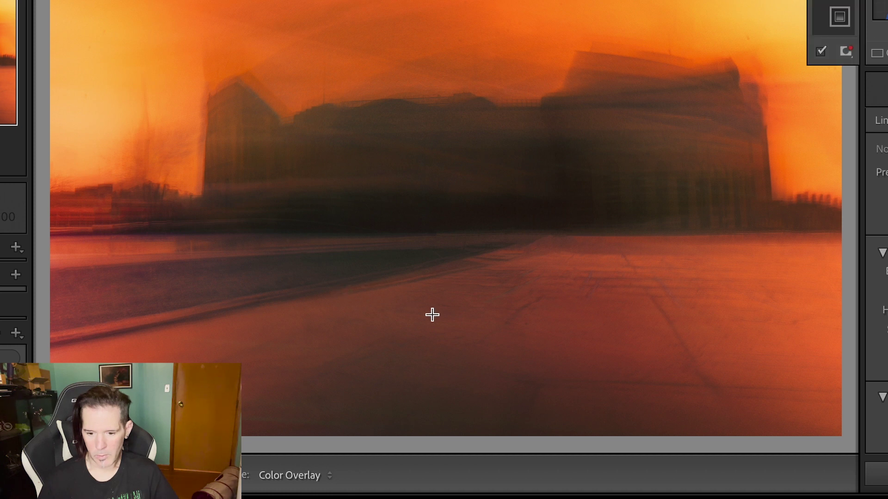
left_click_drag(451, 318, 451, 233)
left_click_drag(451, 318, 461, 391)
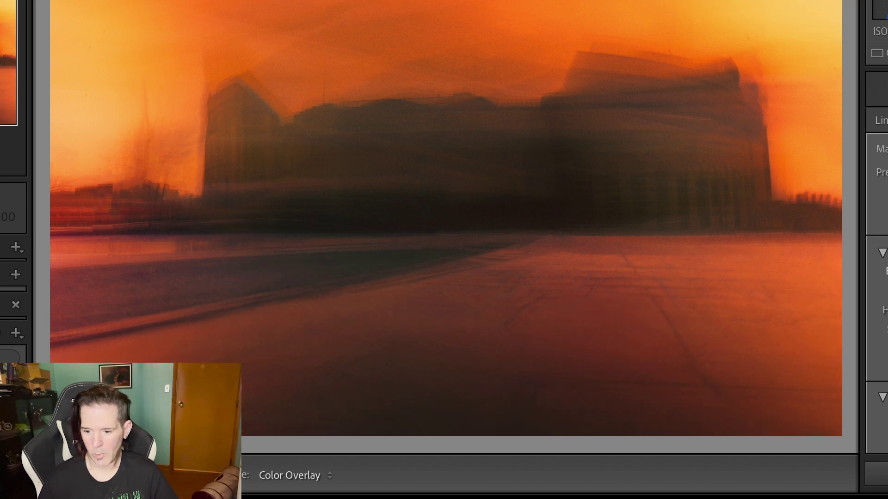
Step: Extend the linear gradient's lower boundary almost to the image's bottom edge and darken the foreground further
mouse_move(604, 386)
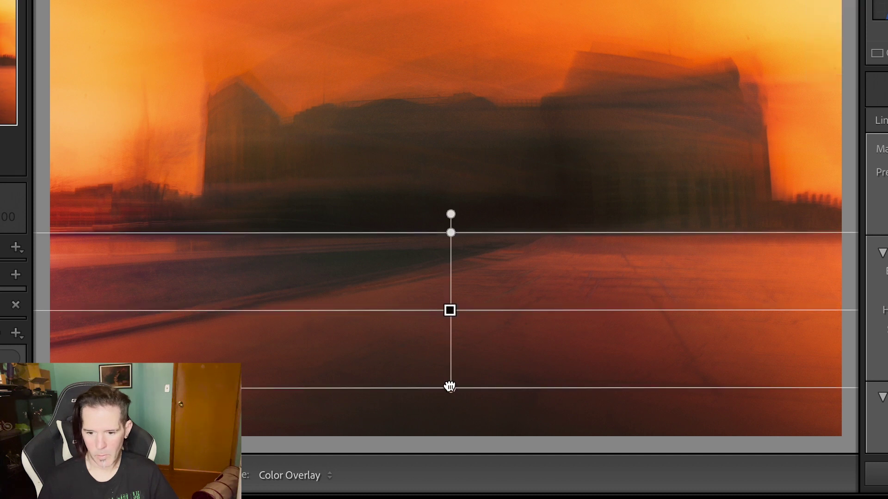
left_click_drag(451, 388, 450, 428)
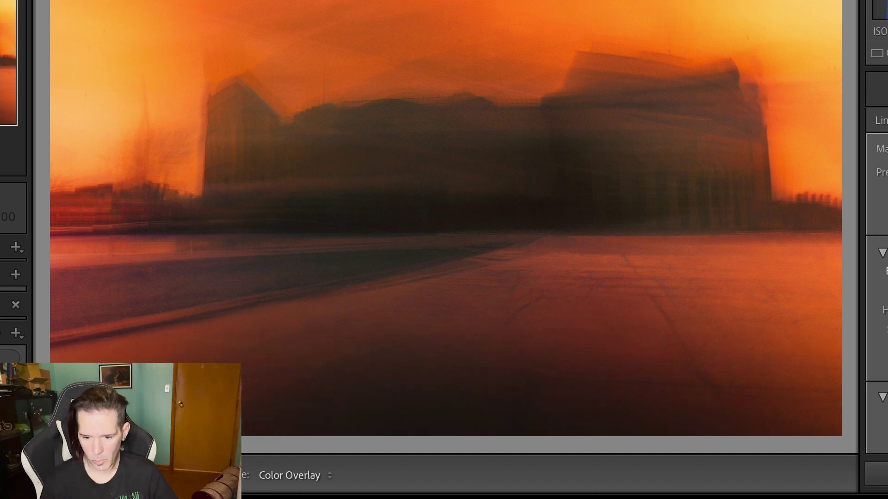
key("m")
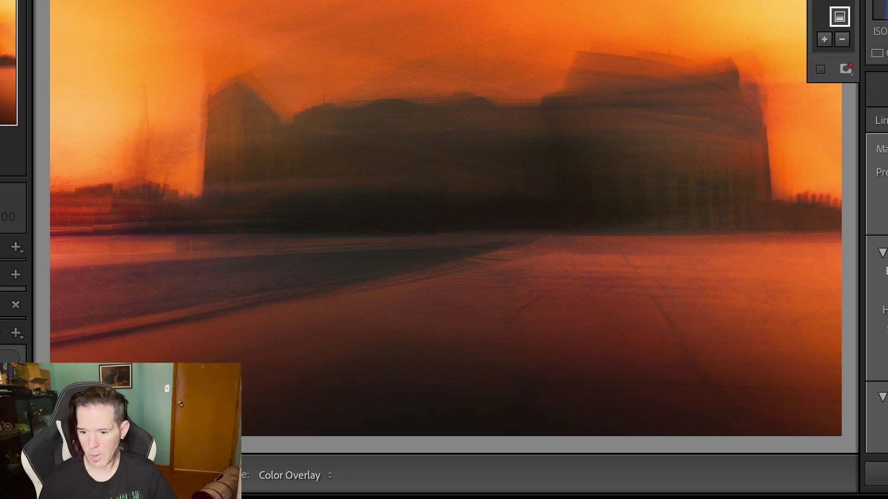
Step: Try rotating the linear gradient mask upside down and moving it up from the parking lot into the sky
left_click_drag(451, 232, 451, 431)
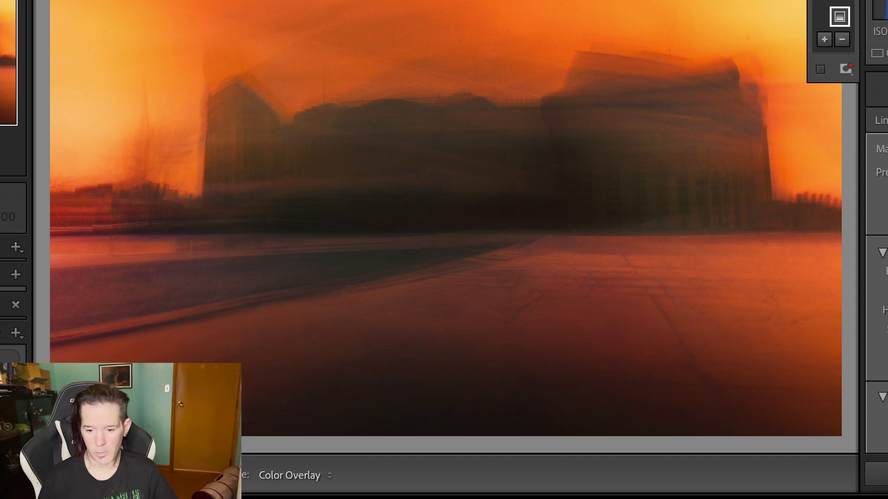
left_click_drag(450, 232, 450, 431)
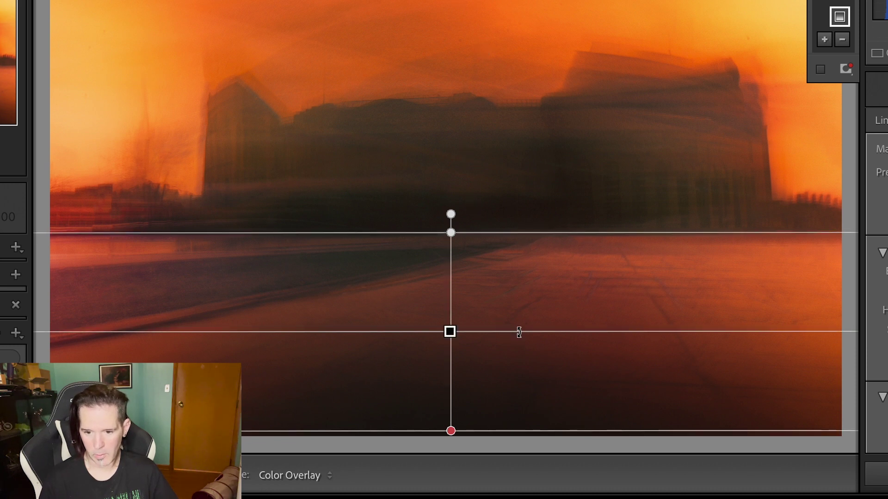
key("h")
left_click_drag(519, 332, 253, 328)
left_click_drag(449, 332, 424, 18)
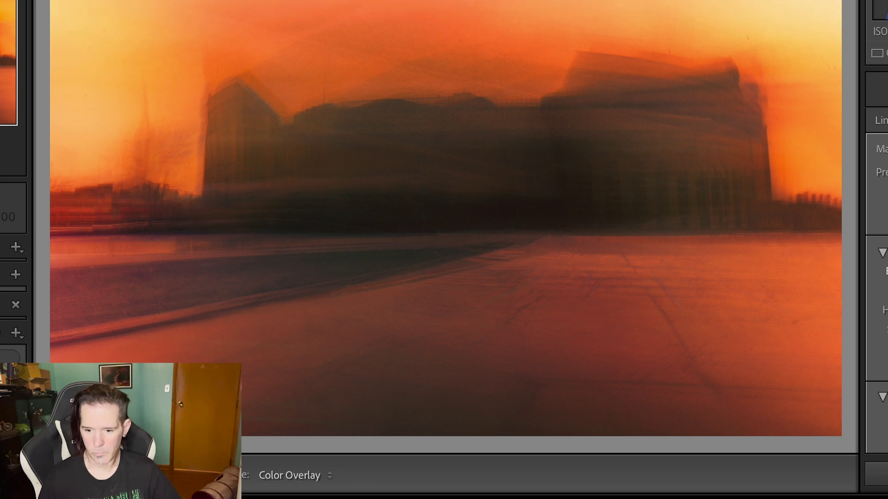
Step: Undo the gradient's move into the sky and rotate it back upright, level with the horizon over the parking lot
key("ctrl+z")
key("ctrl+z")
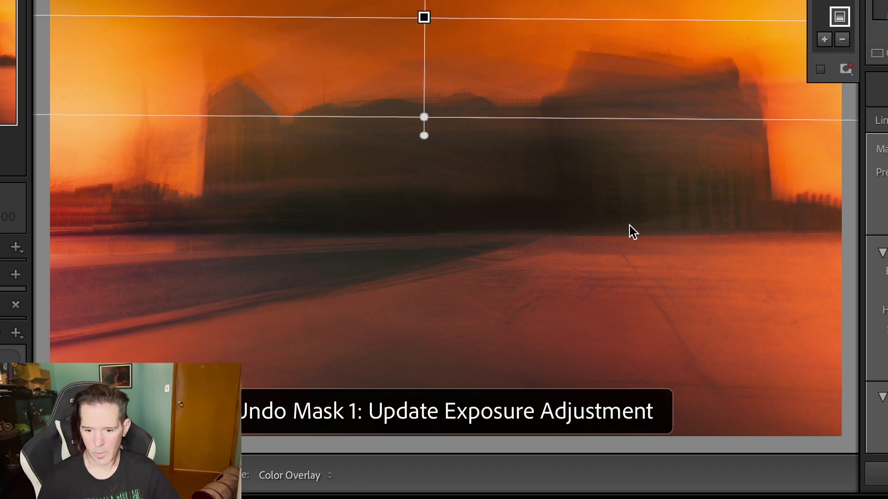
key("ctrl+z")
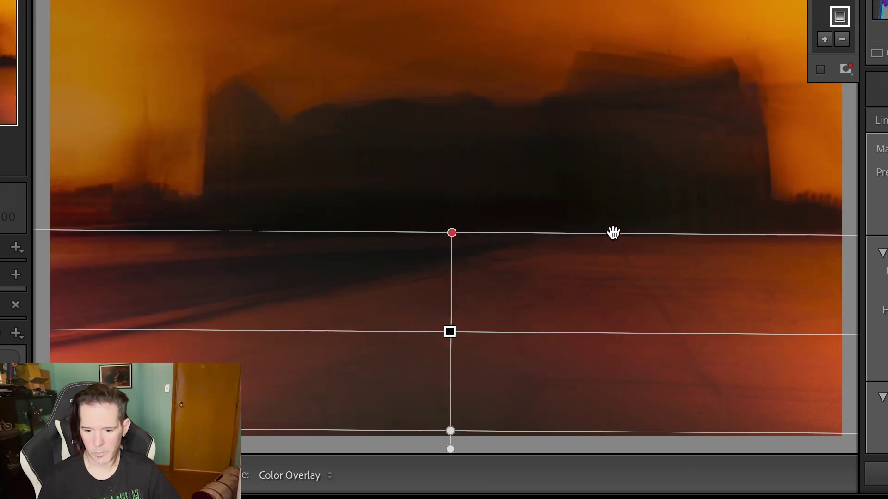
left_click_drag(624, 333, 355, 331)
key("h")
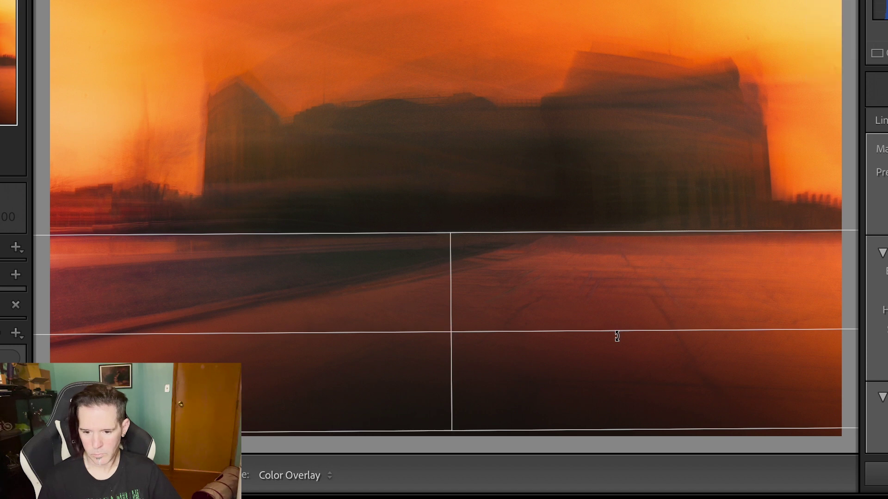
left_click_drag(619, 336, 620, 337)
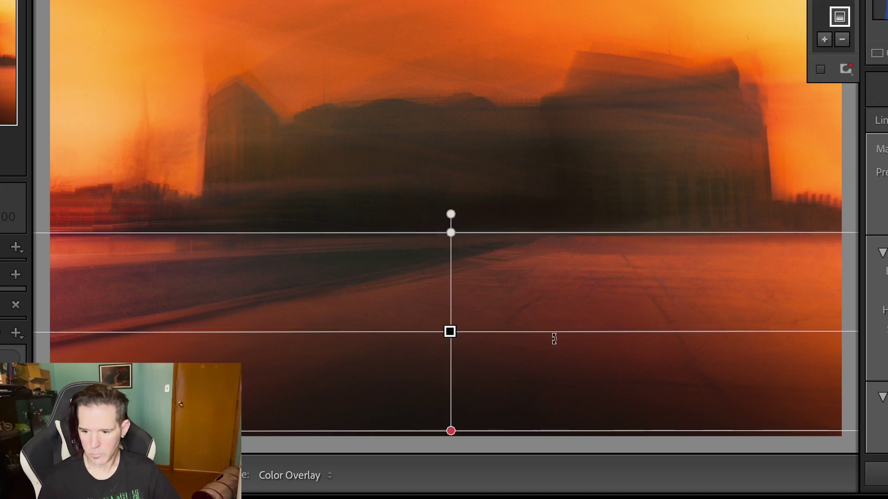
left_click_drag(451, 329, 454, 334)
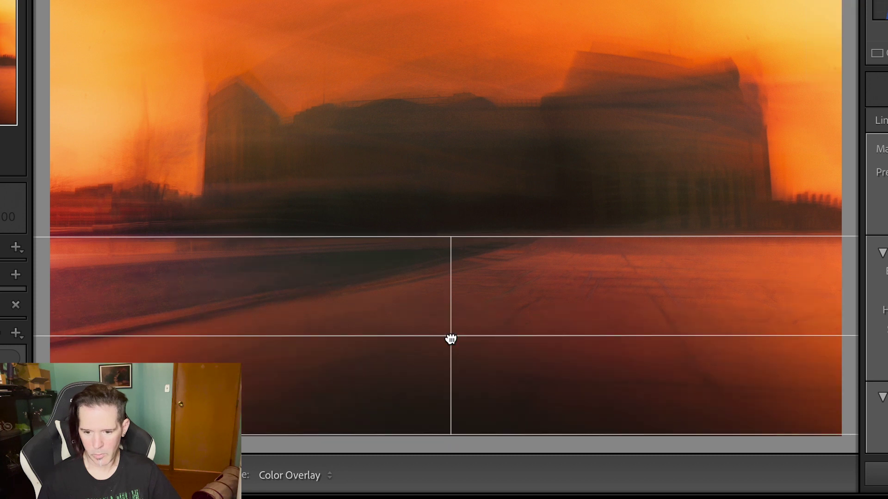
Step: Shift the linear gradient sideways across the parking lot and back toward the image's centre
left_click_drag(451, 339, 574, 340)
right_click(573, 339)
key("Escape")
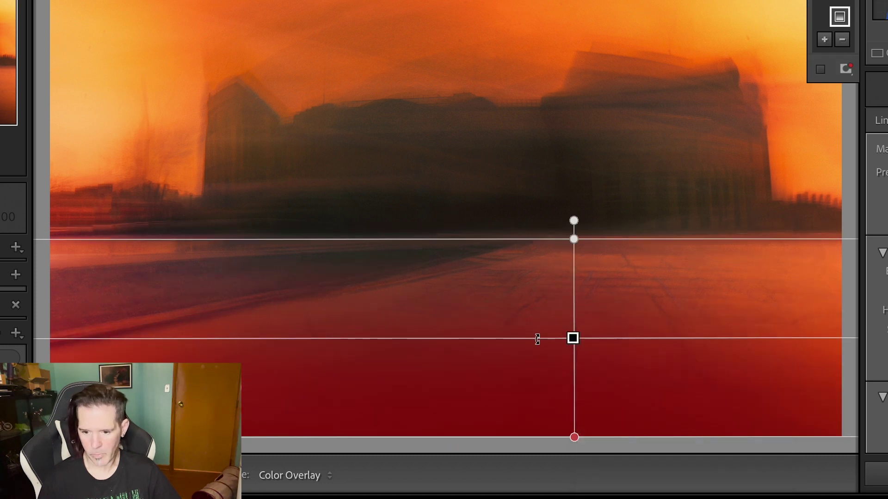
left_click_drag(578, 341, 487, 336)
key("h")
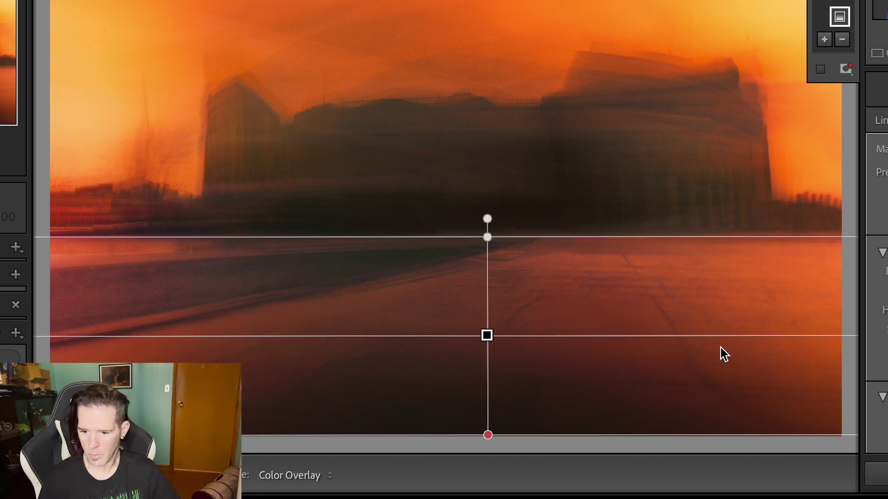
Step: Tilt the linear gradient diagonally and move it toward the image's right-hand side so it darkens the lower-right foreground
left_click_drag(694, 334, 659, 262)
left_click_drag(487, 334, 718, 312)
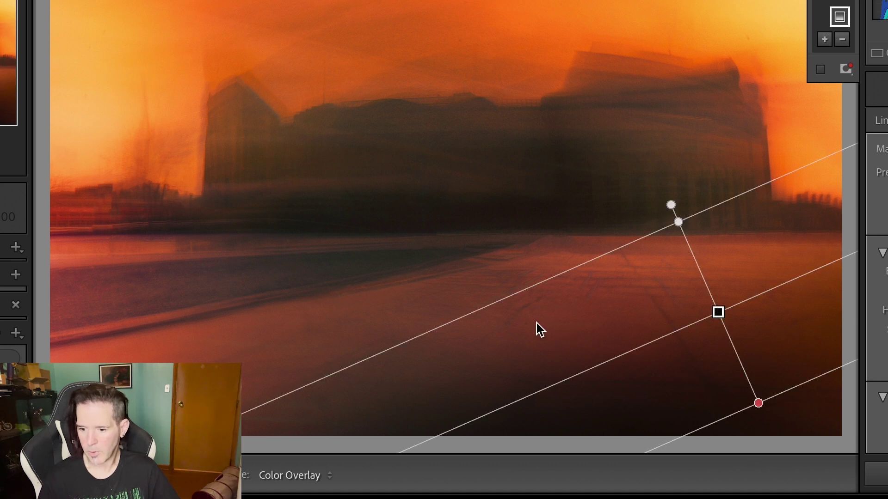
mouse_move(535, 386)
left_mouse_down()
mouse_move(524, 370)
mouse_move(543, 378)
mouse_move(528, 371)
left_mouse_up()
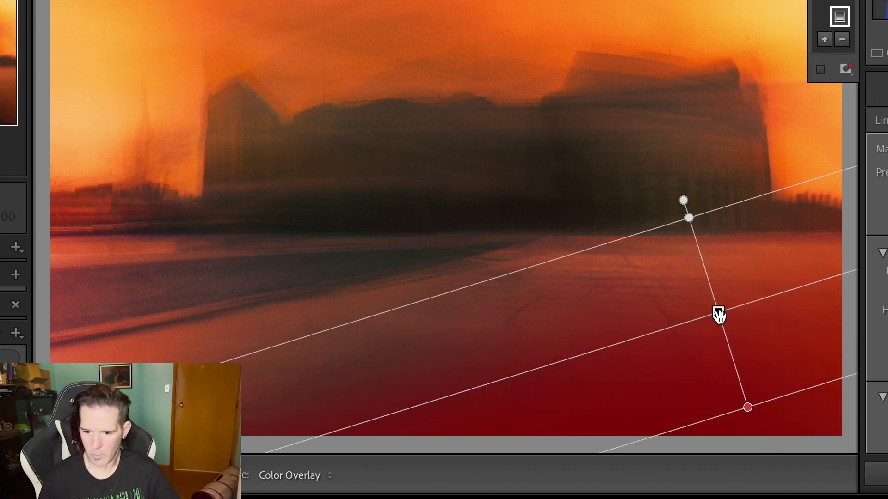
left_click_drag(718, 312, 749, 251)
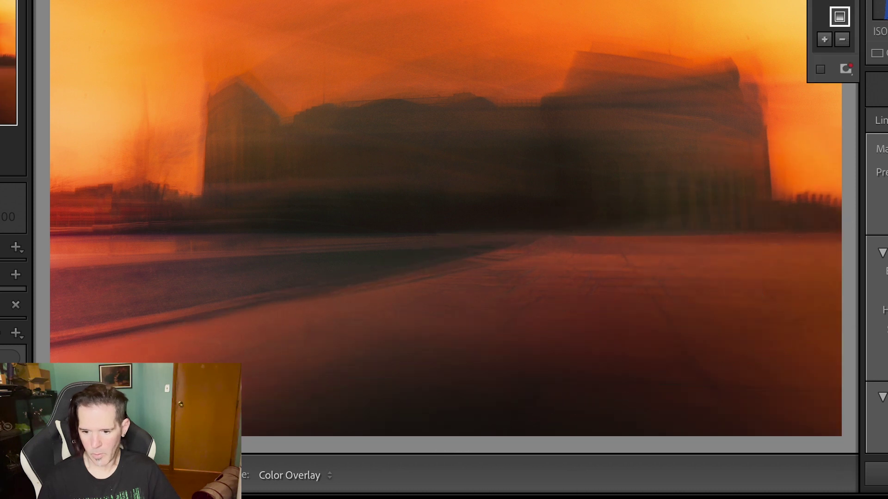
key("Delete")
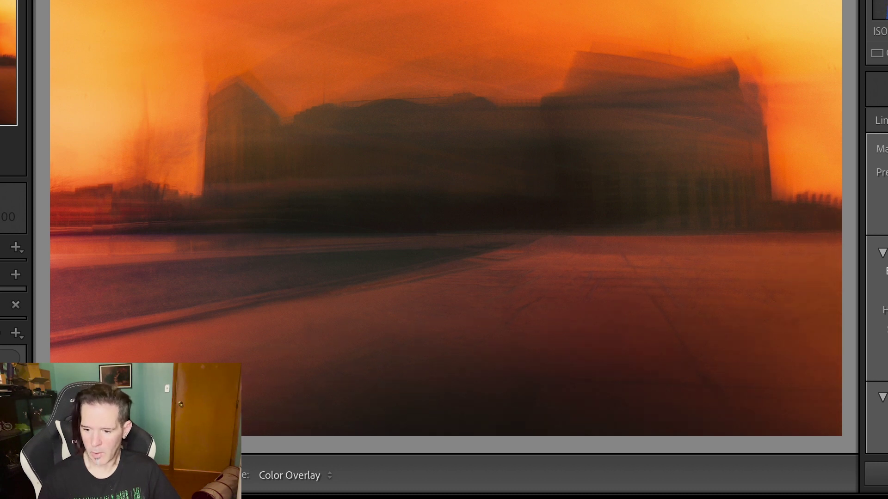
key("m")
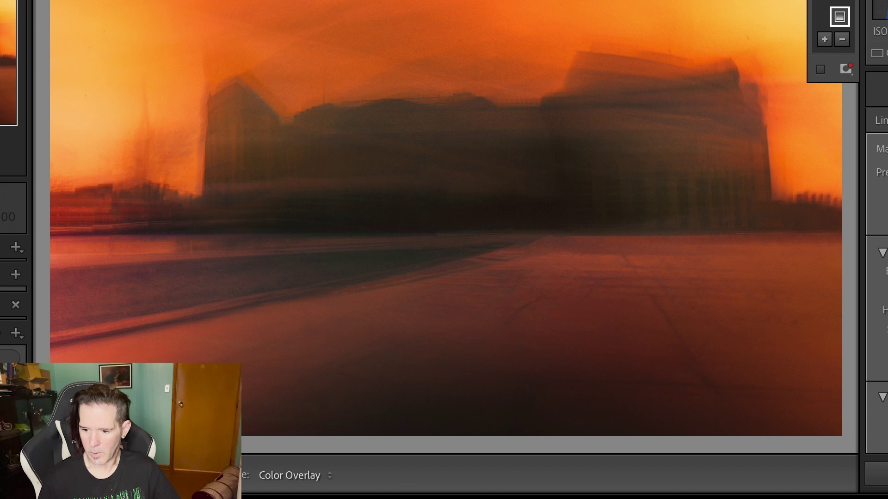
left_click_drag(719, 157, 778, 347)
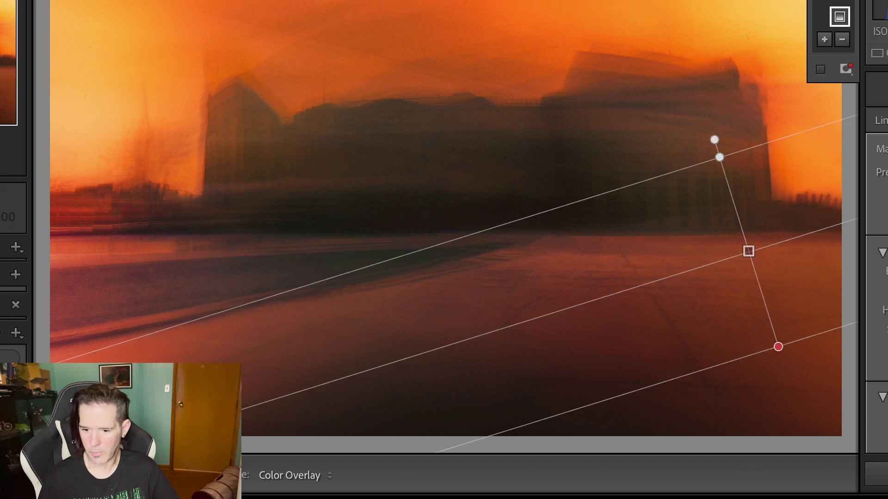
Step: Close the masking tool, keeping the diagonal gradient applied
scroll(877, 277, "down", 3)
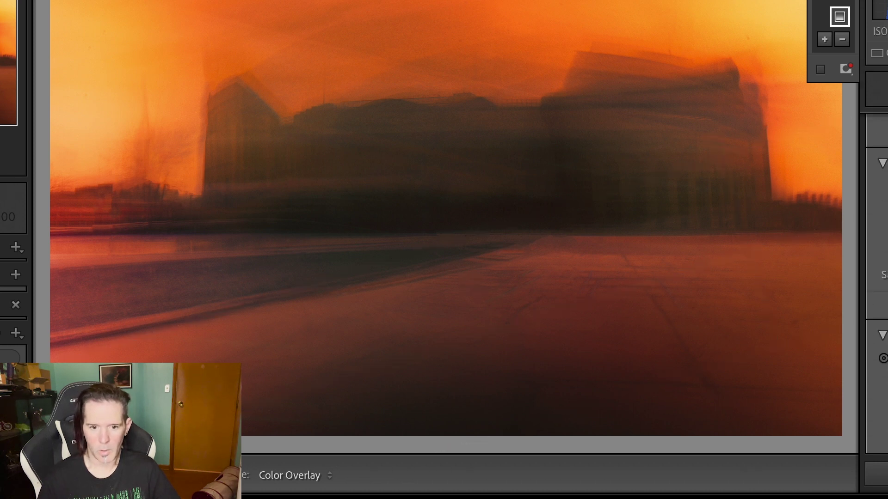
scroll(878, 277, "down", 5)
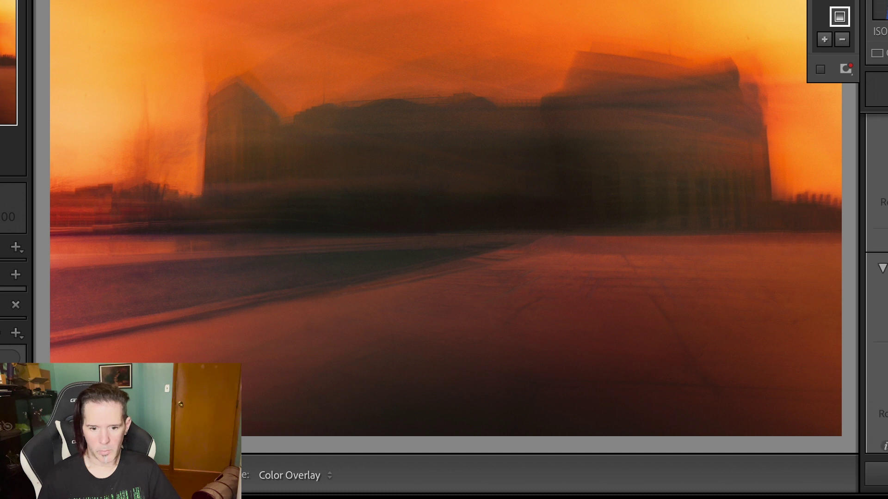
scroll(876, 277, "down", 4)
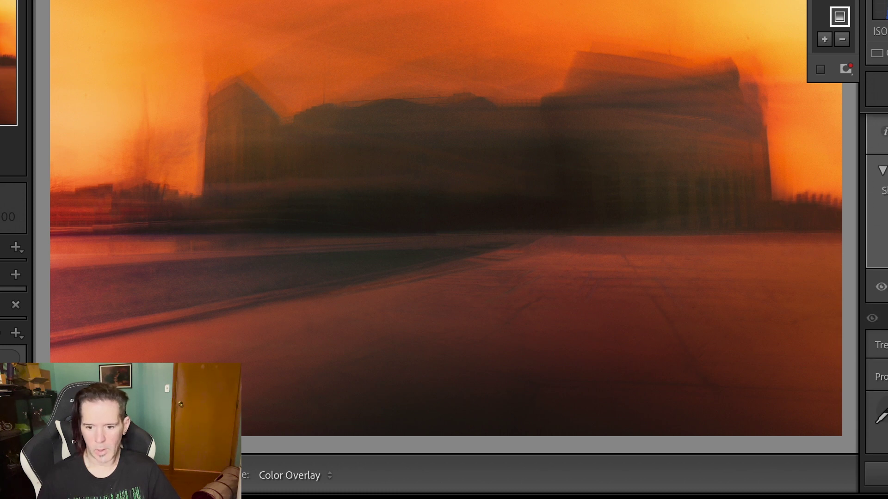
key("shift+w")
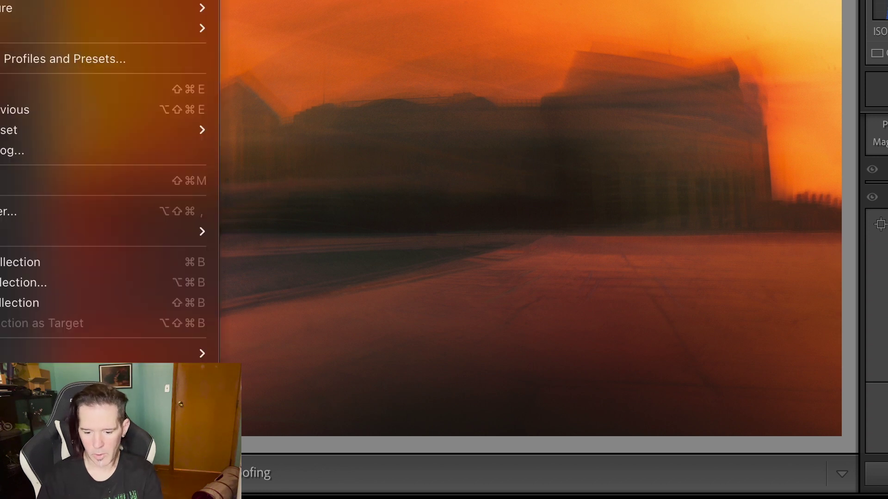
Step: Export the image as a JPEG to the Completed Photos folder with the custom name OSU Sunset
key("Return")
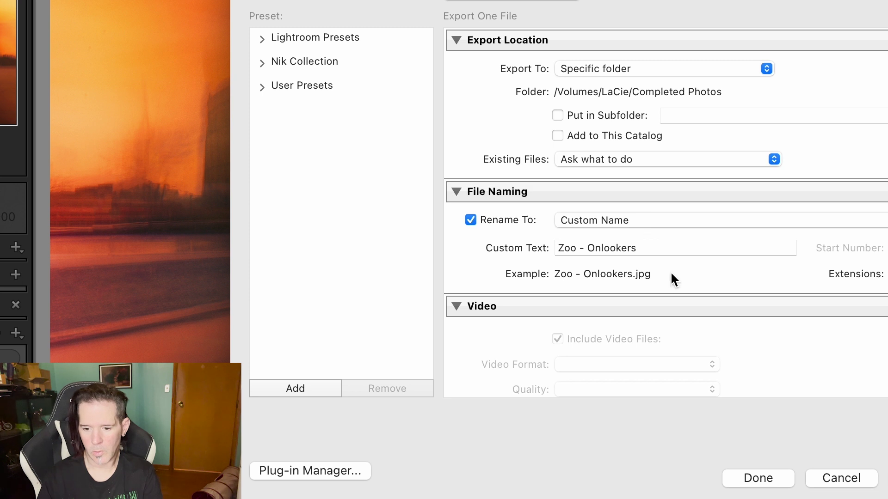
left_click(655, 249)
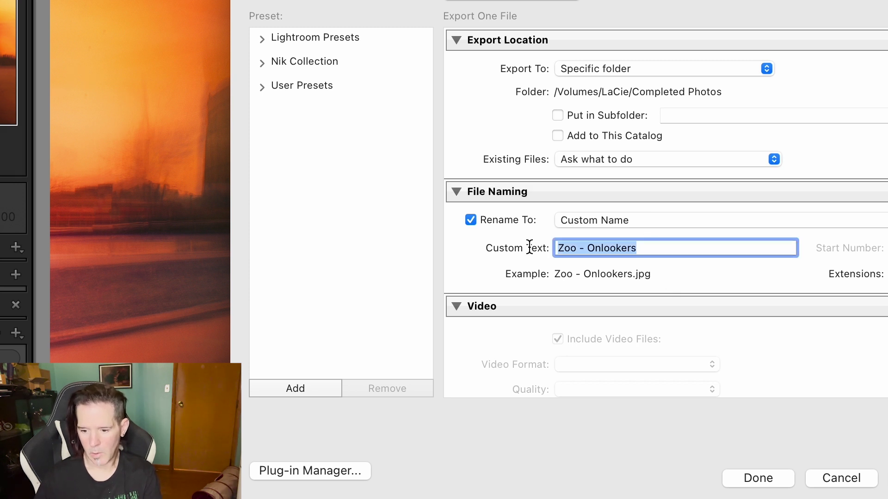
type("Os")
key("BackSpace")
type("Su")
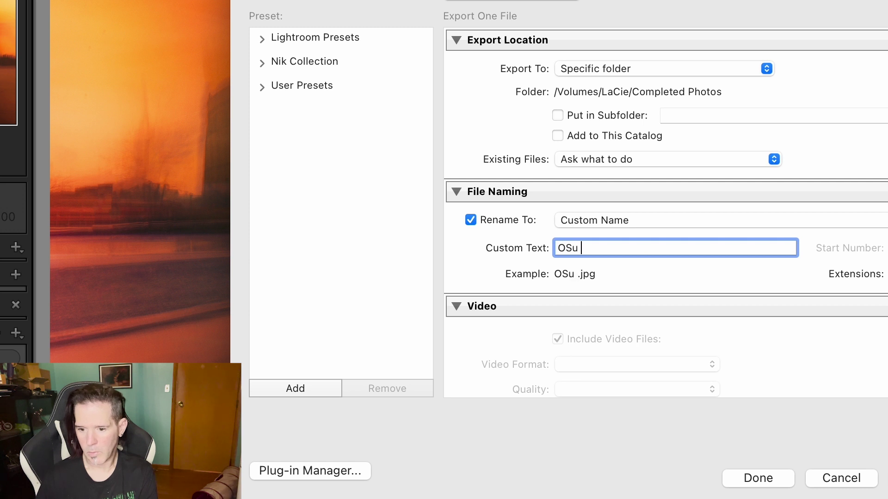
key("BackSpace")
key("BackSpace")
type("U Su")
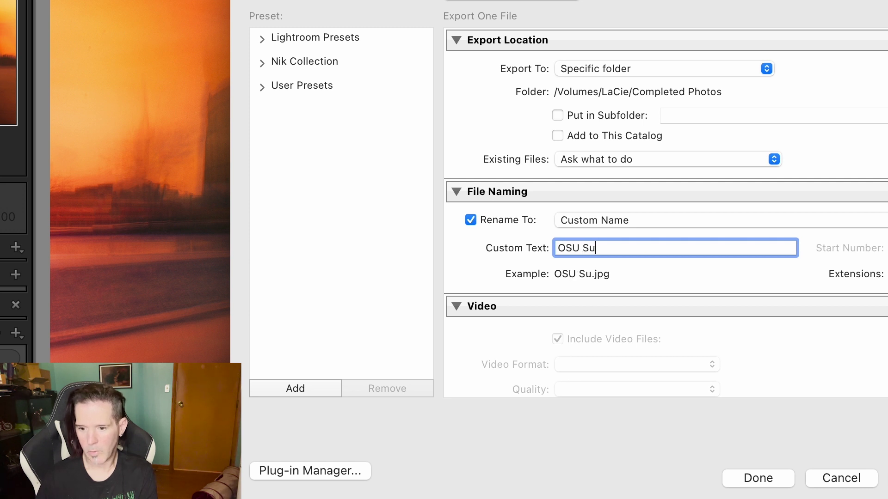
type("nset")
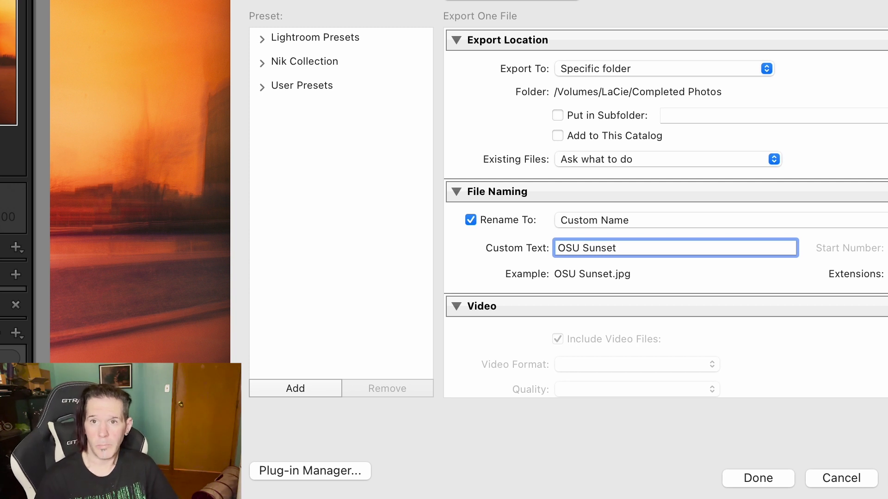
key("Return")
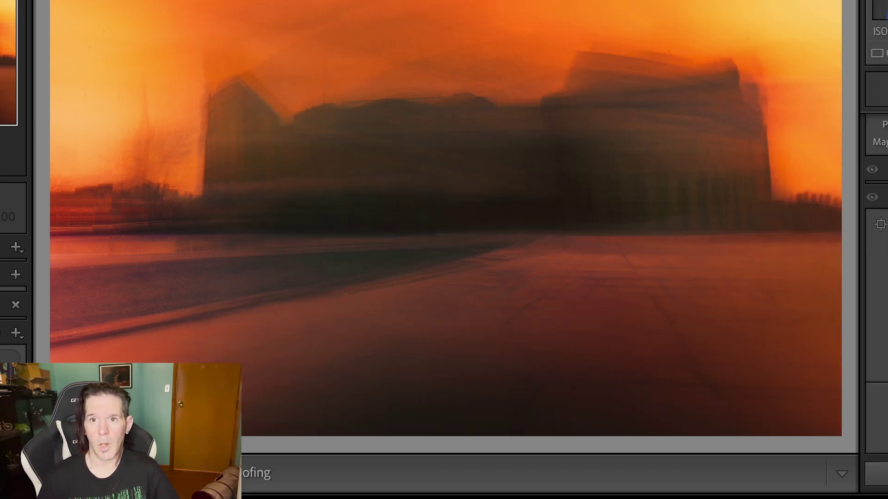